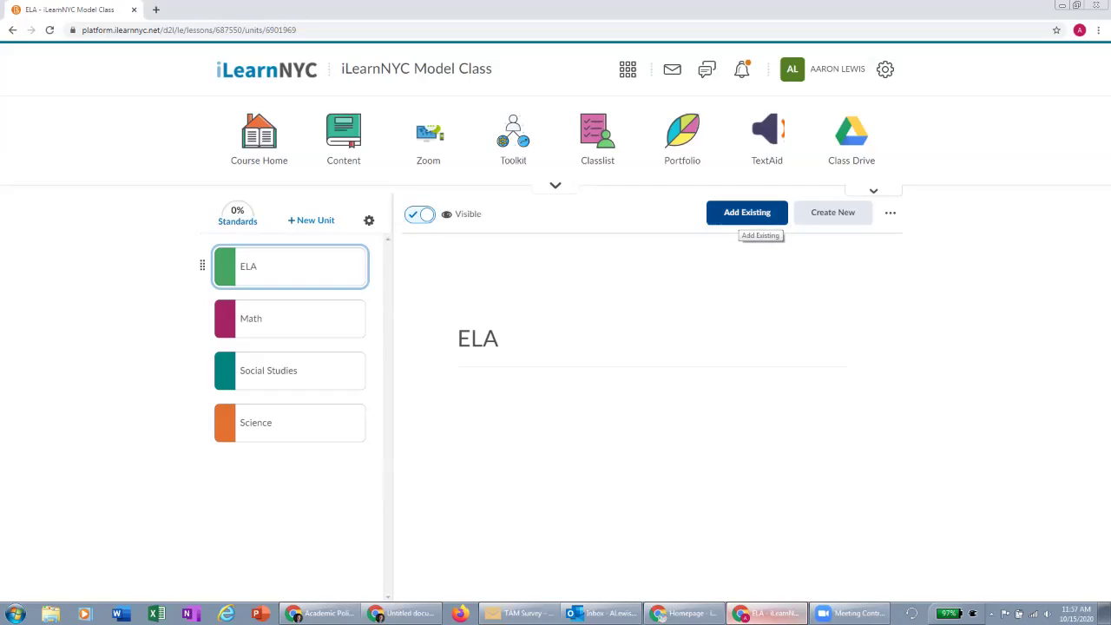
Step: Add a Google Assignments activity to the ELA unit, linking the teacher's Google account and maximizing the assignment form
click(747, 213)
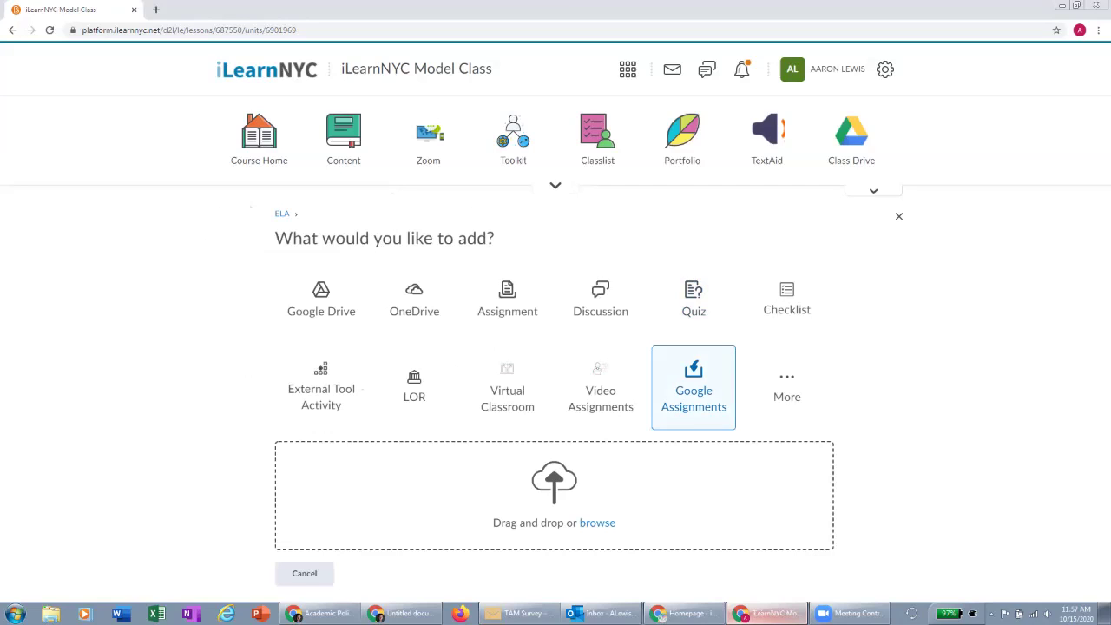
click(694, 387)
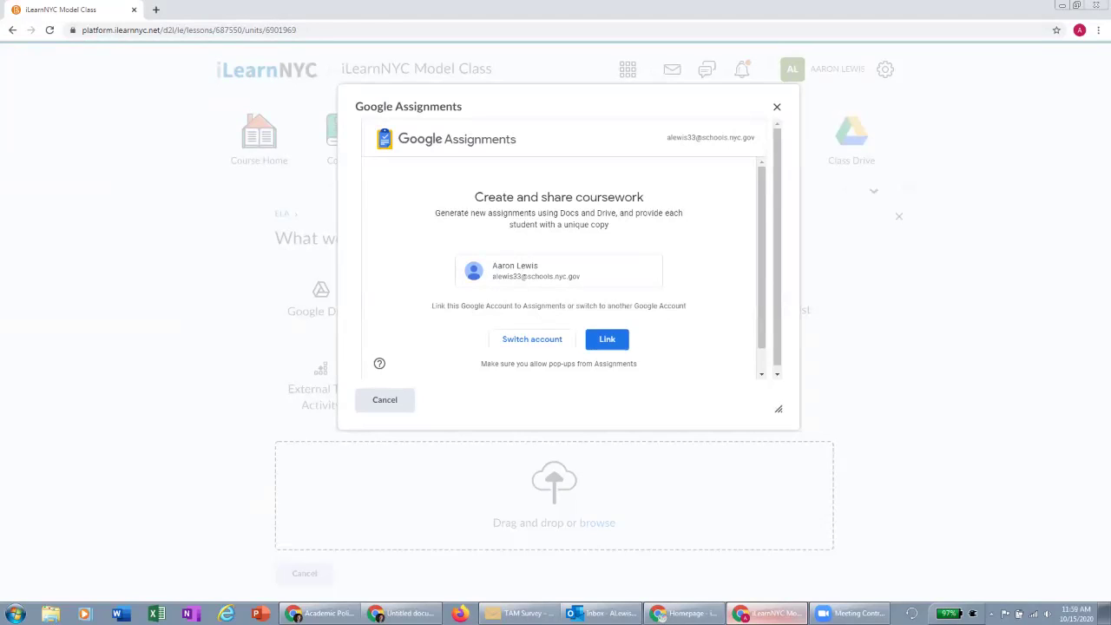
click(606, 339)
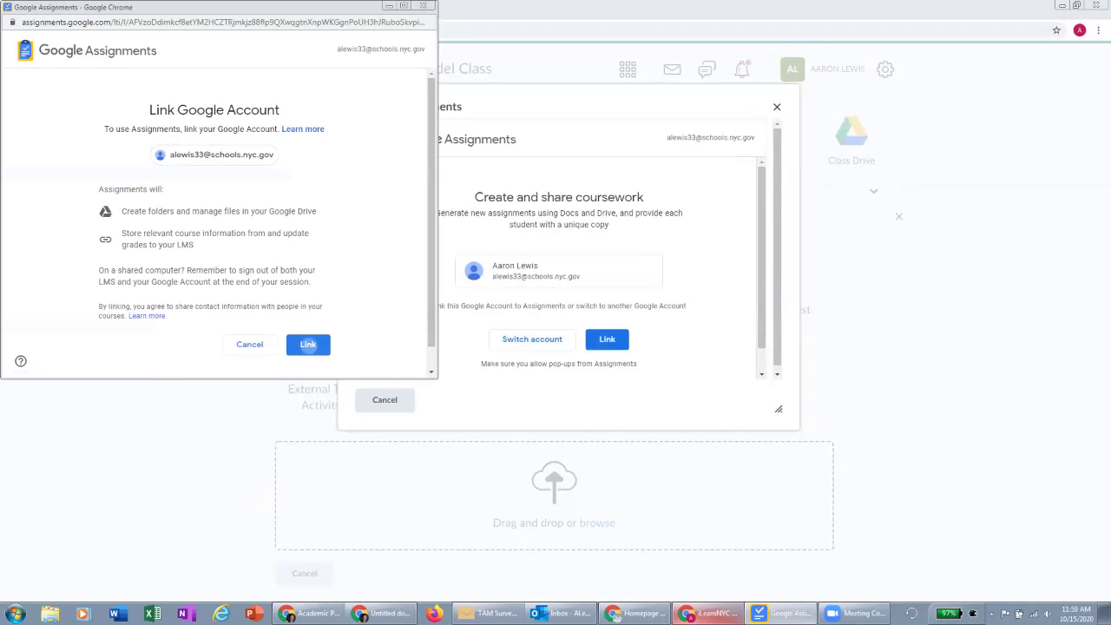
click(308, 345)
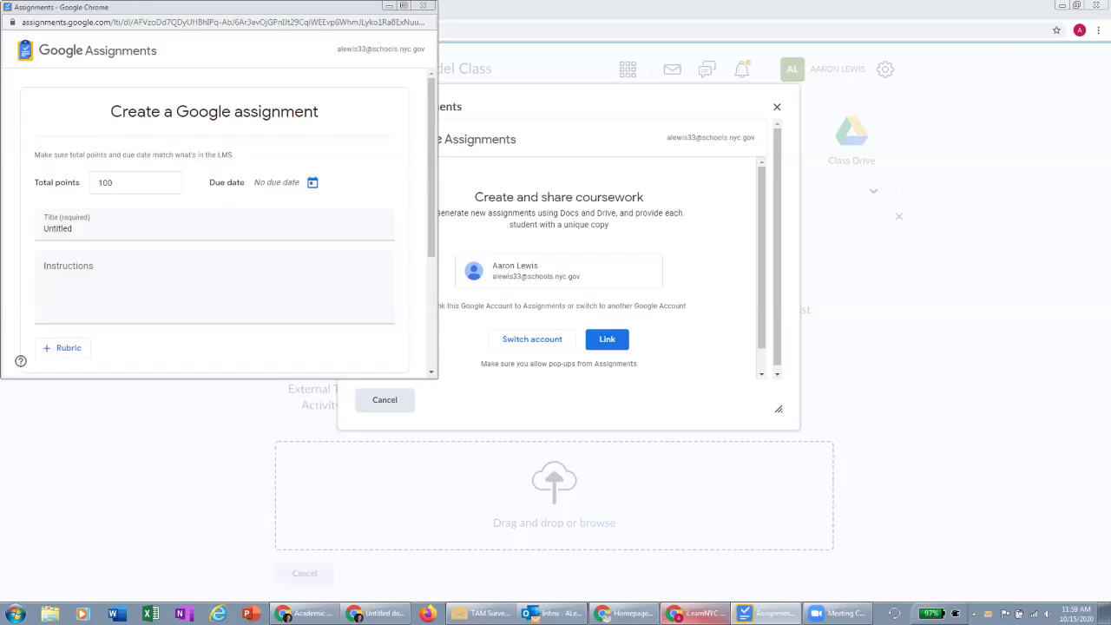
click(404, 5)
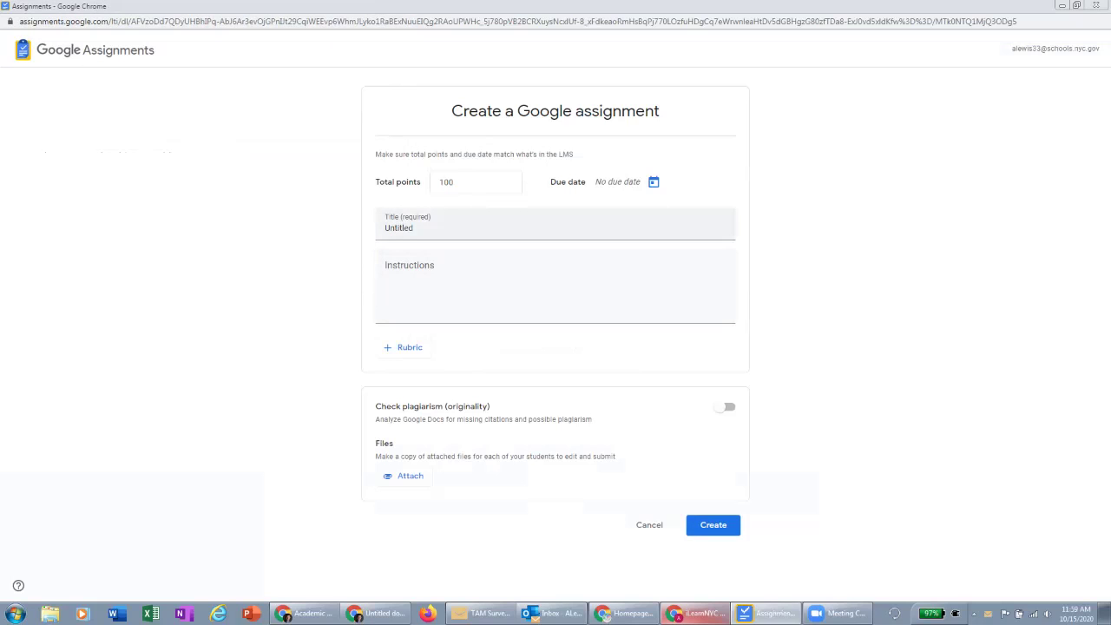
Step: Set the assignment's due date to Oct 15, 2020, 11:59 PM and its title to "Google Assignments Demo"
click(653, 181)
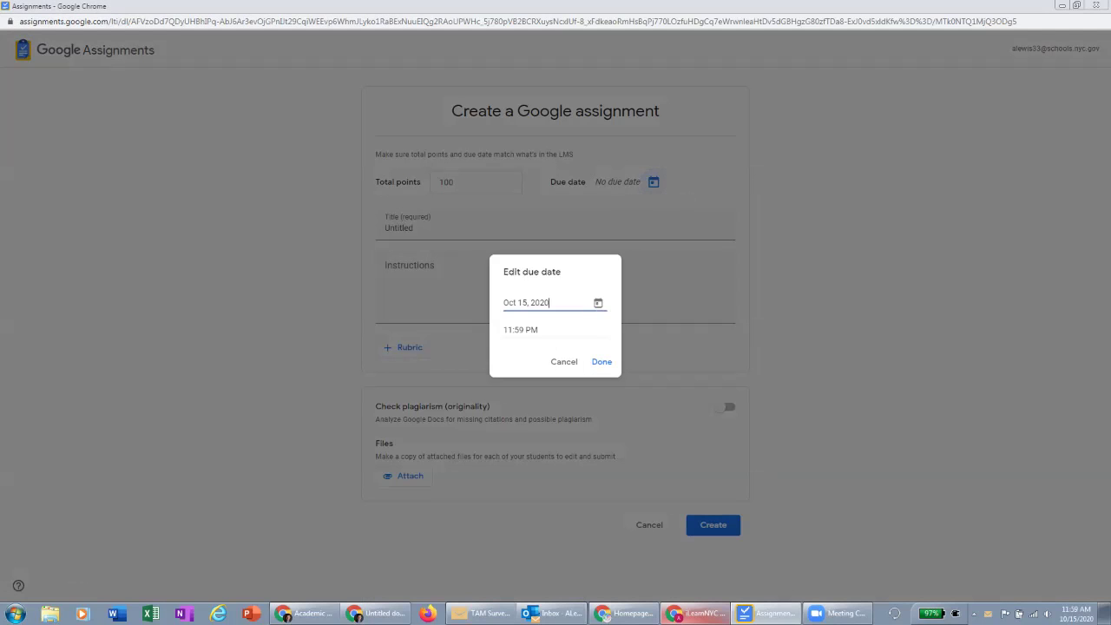
click(602, 361)
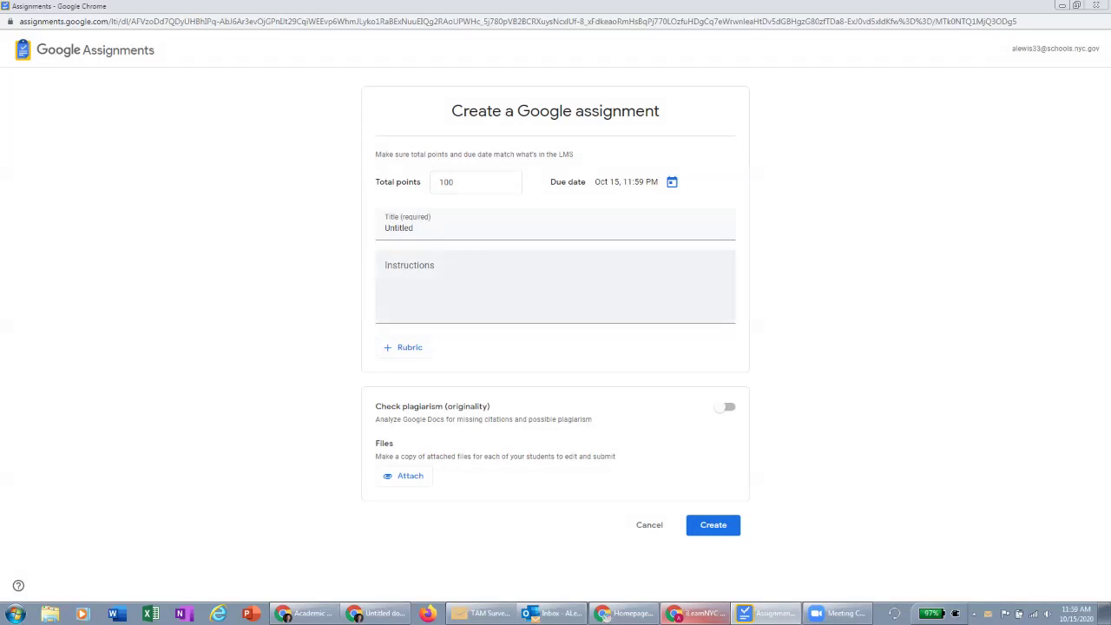
double_click(517, 227)
text(G)
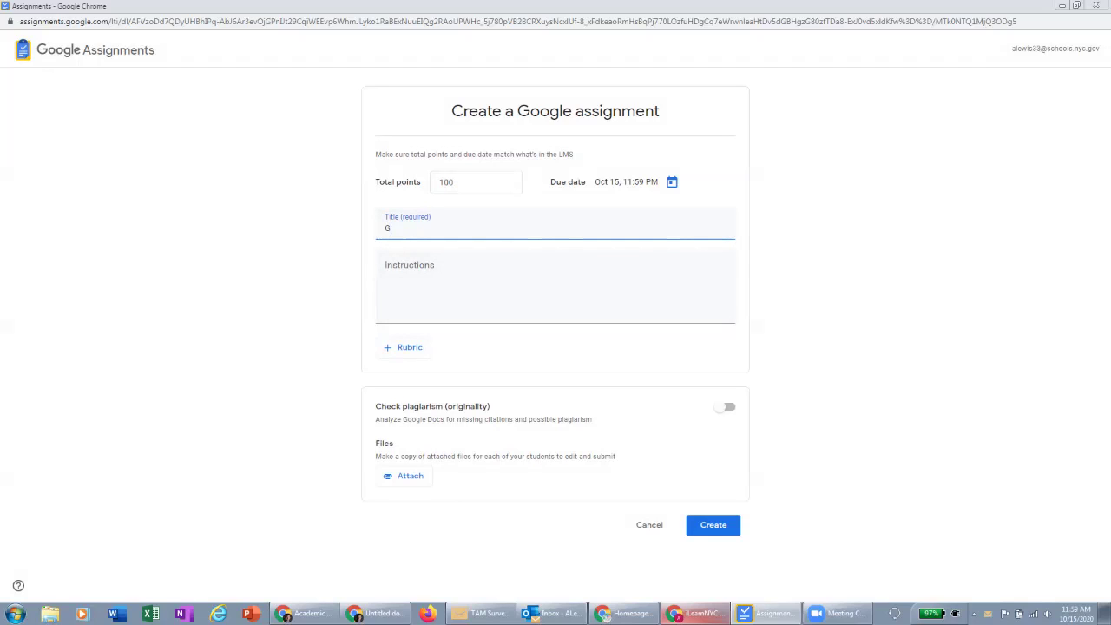
text(oogle Assignments Demo)
Step: Look at the instructions field and the options for adding a rubric, leaving both empty
click(385, 268)
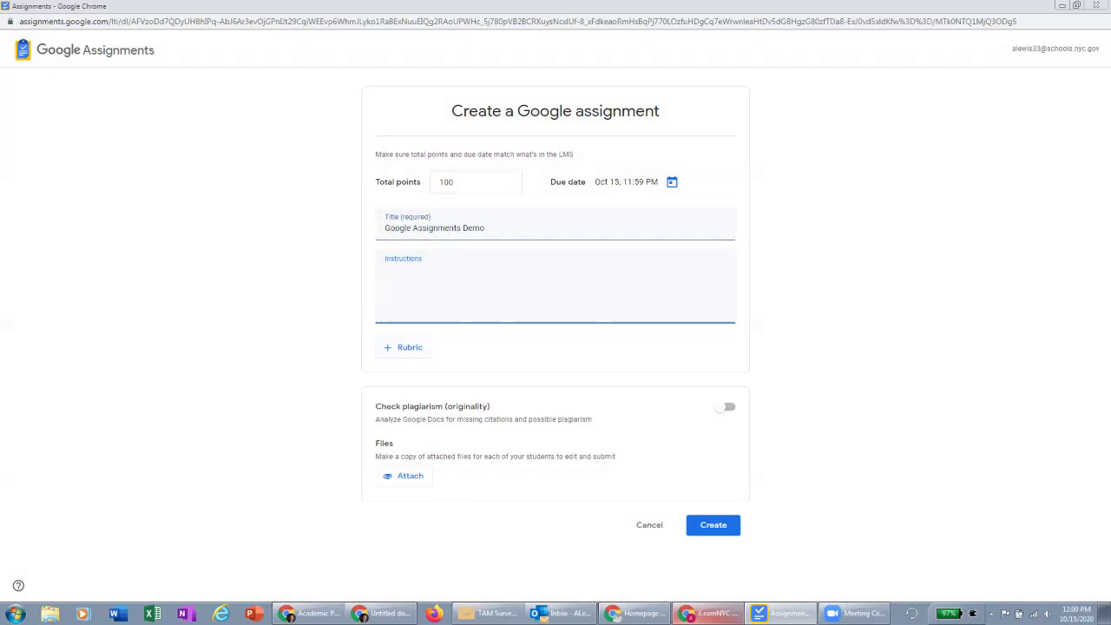
click(403, 347)
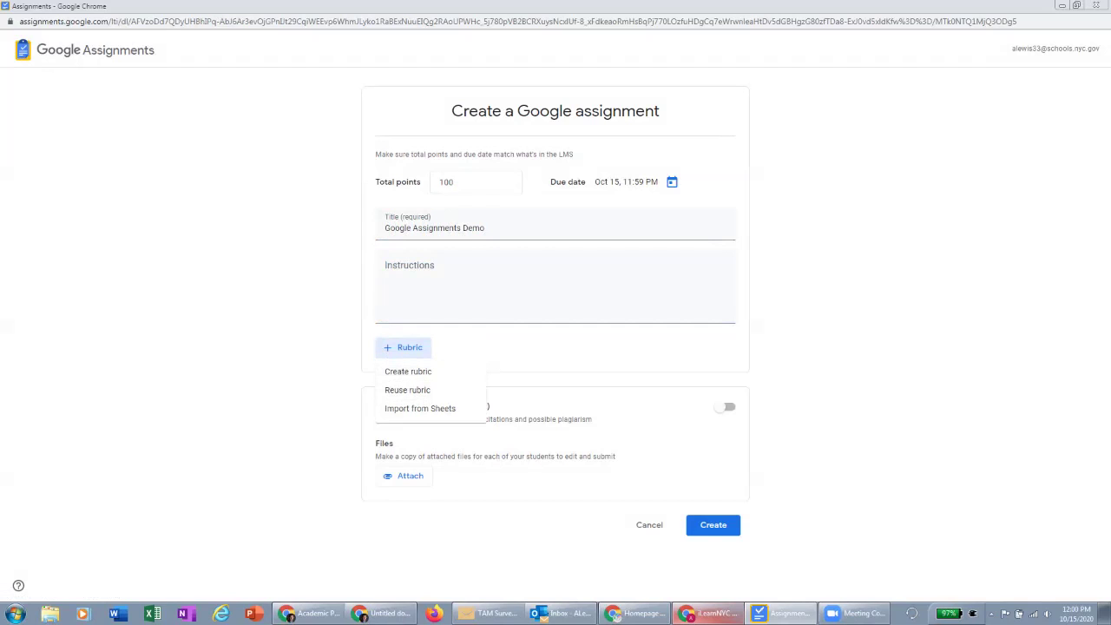
key(Escape)
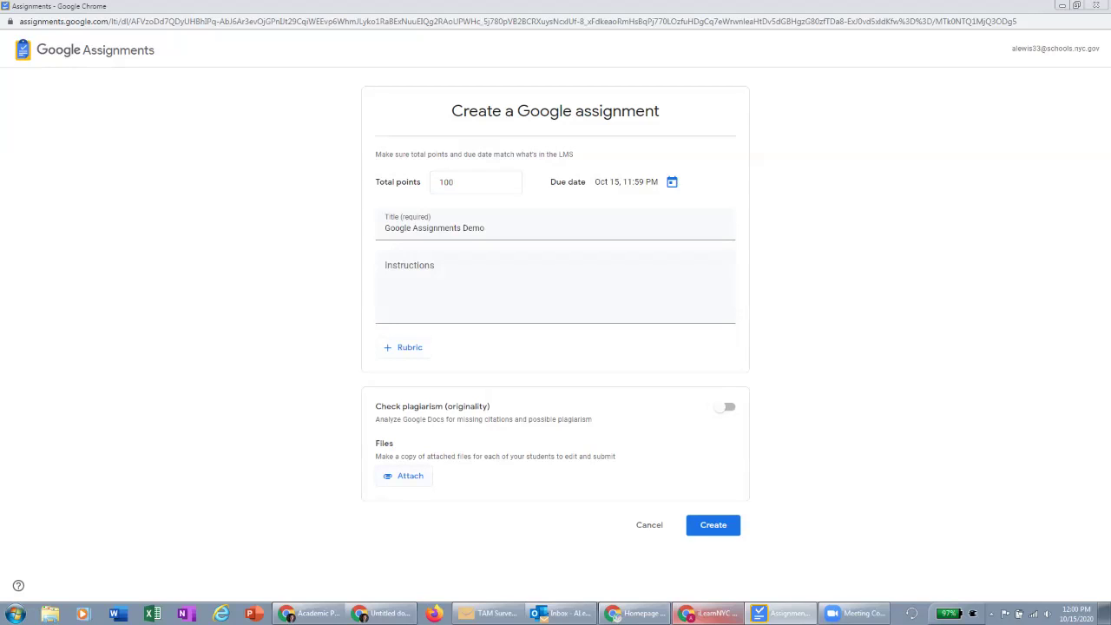
Step: Attach today's Google Assignments Demo document from Google Drive and create the assignment
click(404, 476)
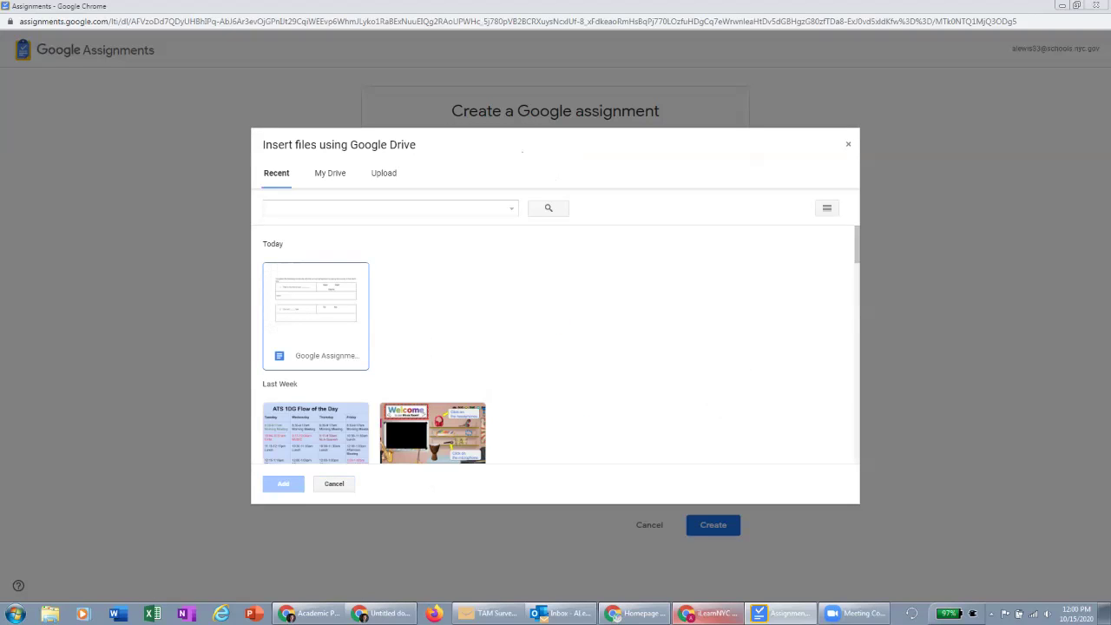
click(315, 316)
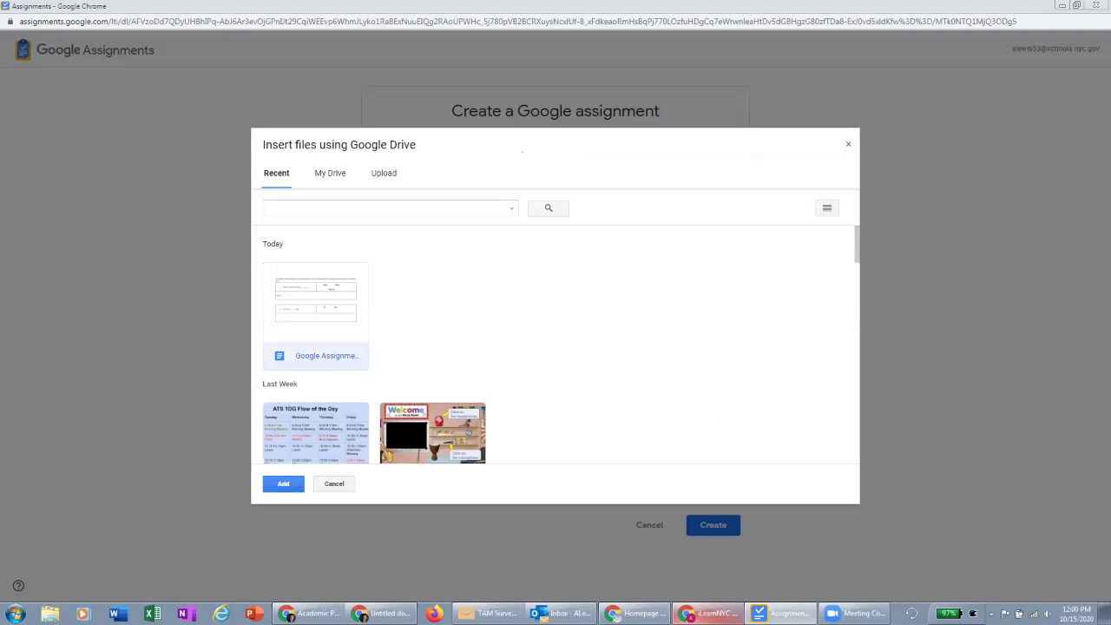
click(283, 484)
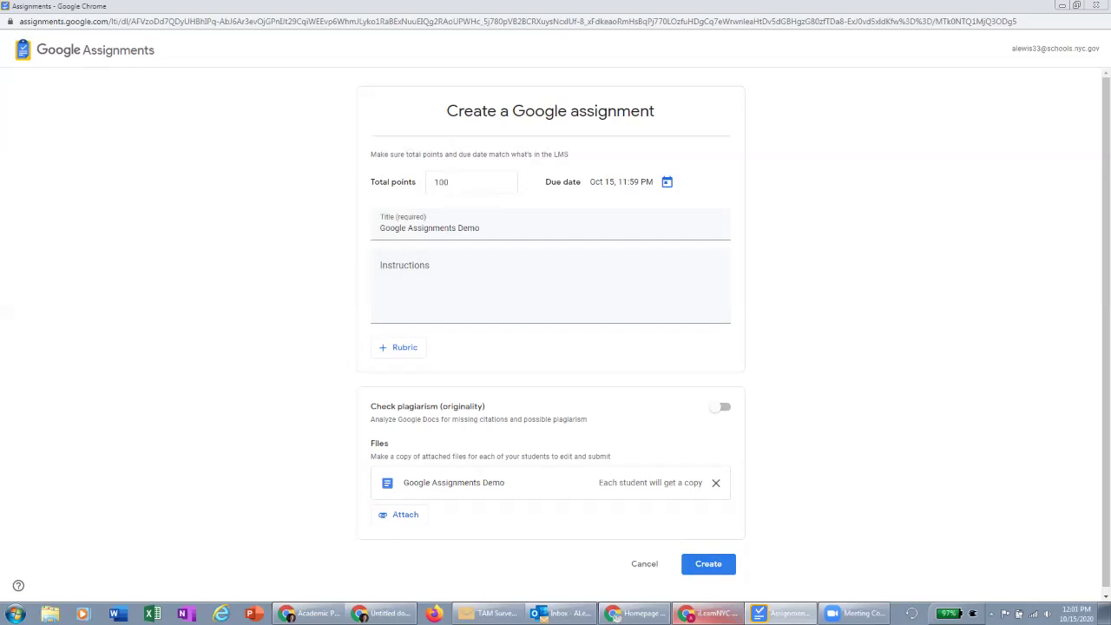
click(708, 563)
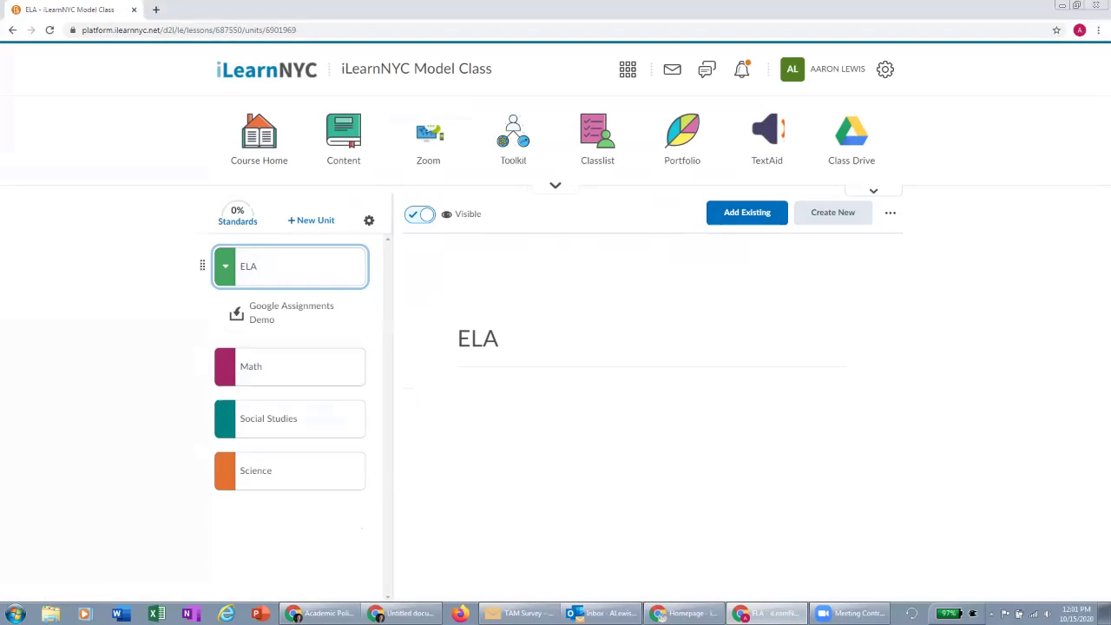
Step: View the Google Assignments Demo in the ELA unit and its listing under iLearnNYC Model Class in the Toolkit, returning to the class page
click(291, 311)
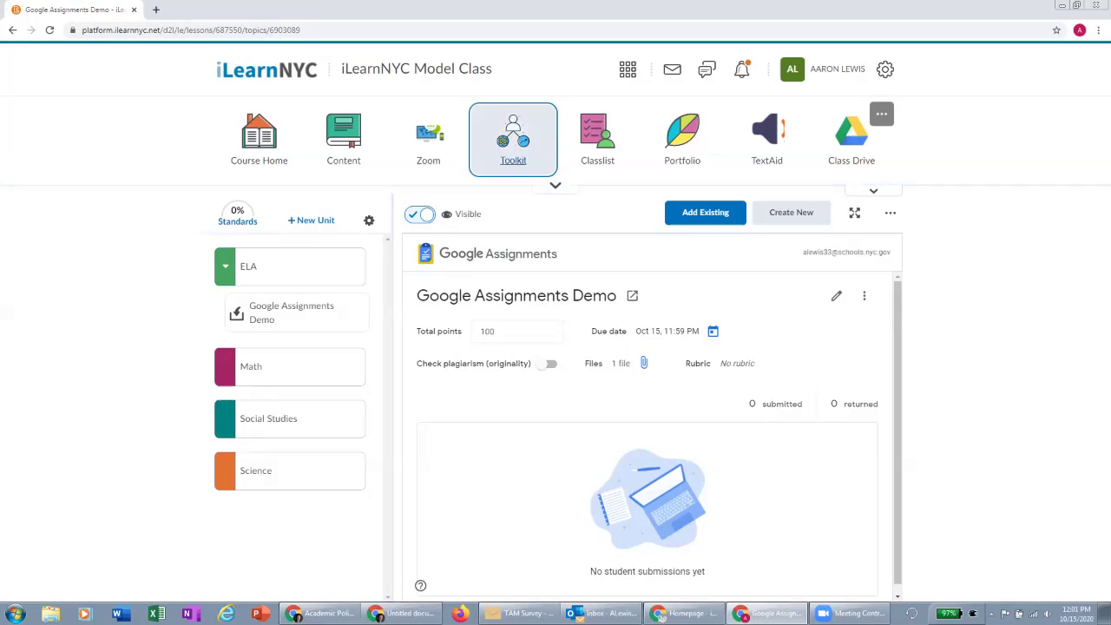
click(513, 139)
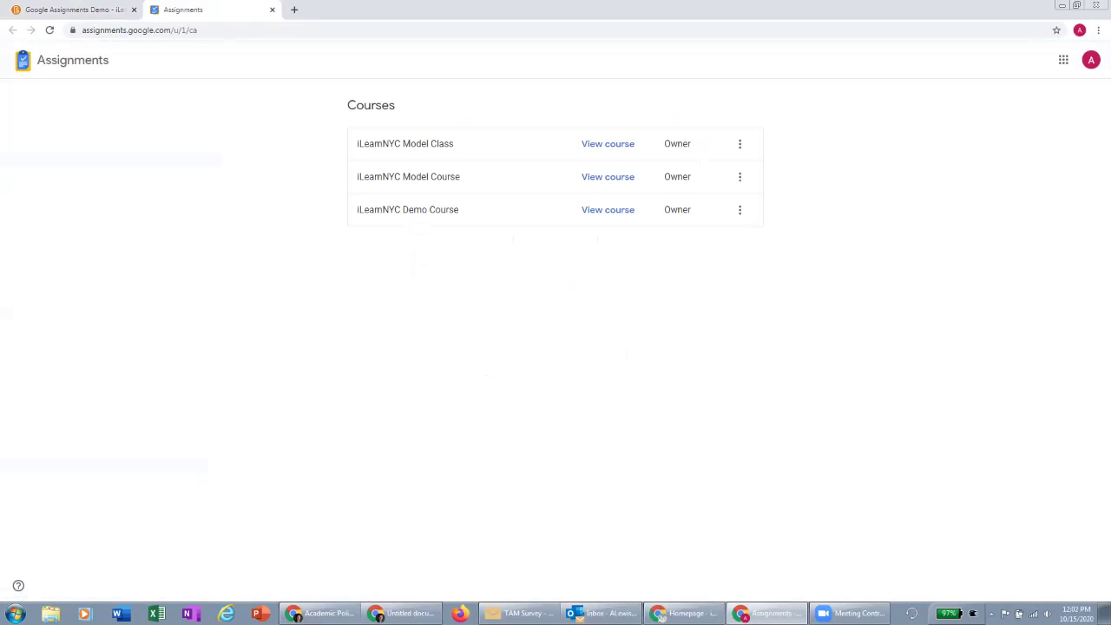
click(607, 143)
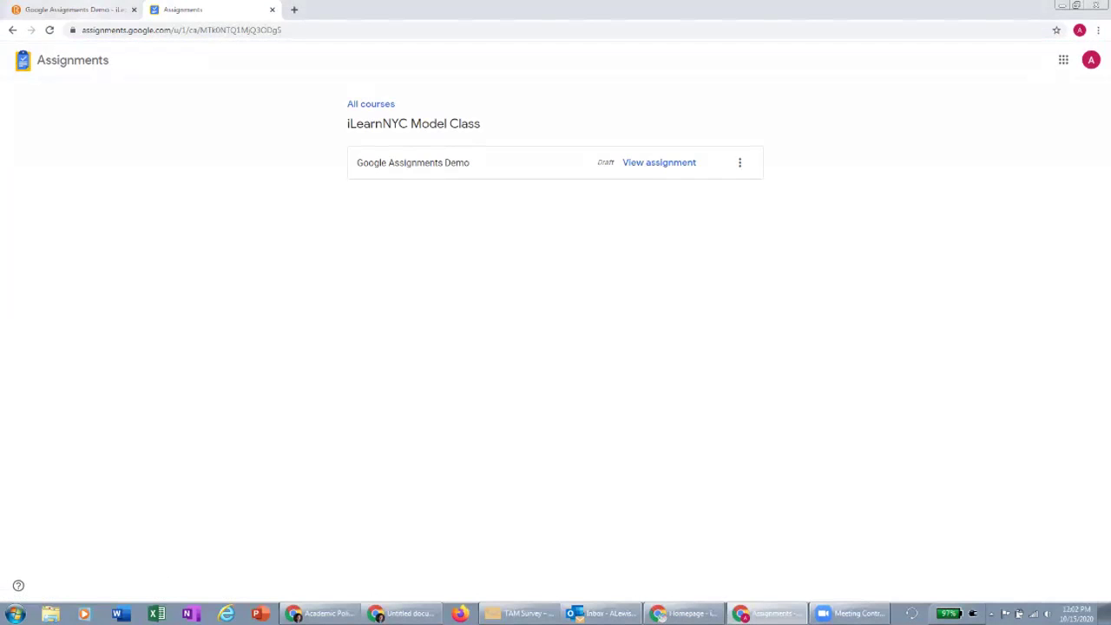
click(71, 10)
click(685, 94)
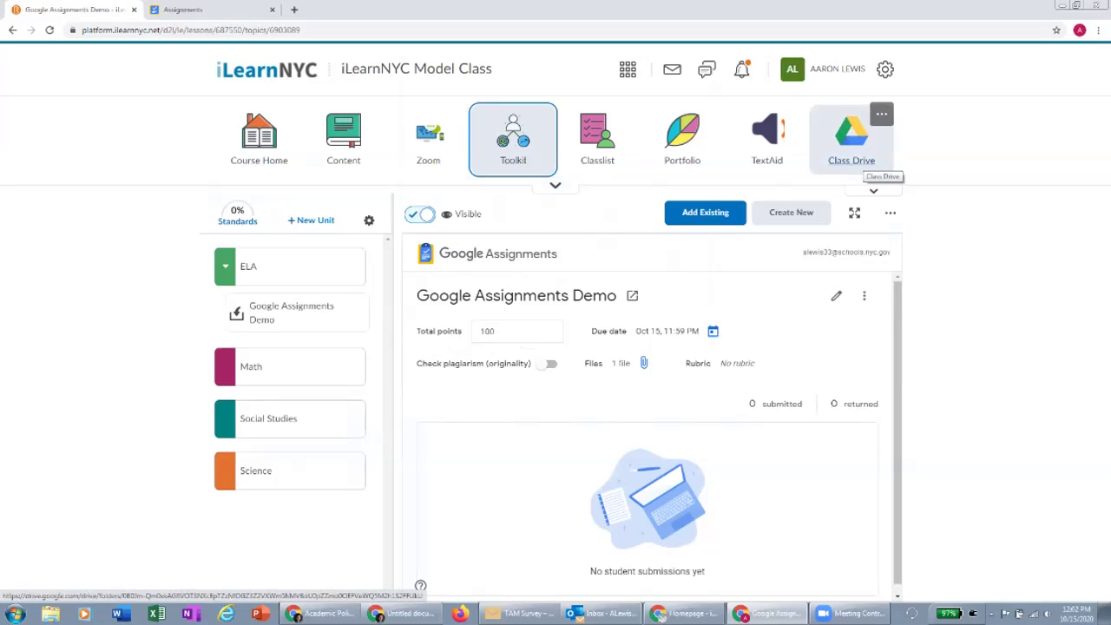
Step: Browse the Class Drive's Assignments folder, viewing the iLearnNYC Model Class and Model Course folders, and return to the class page
click(868, 161)
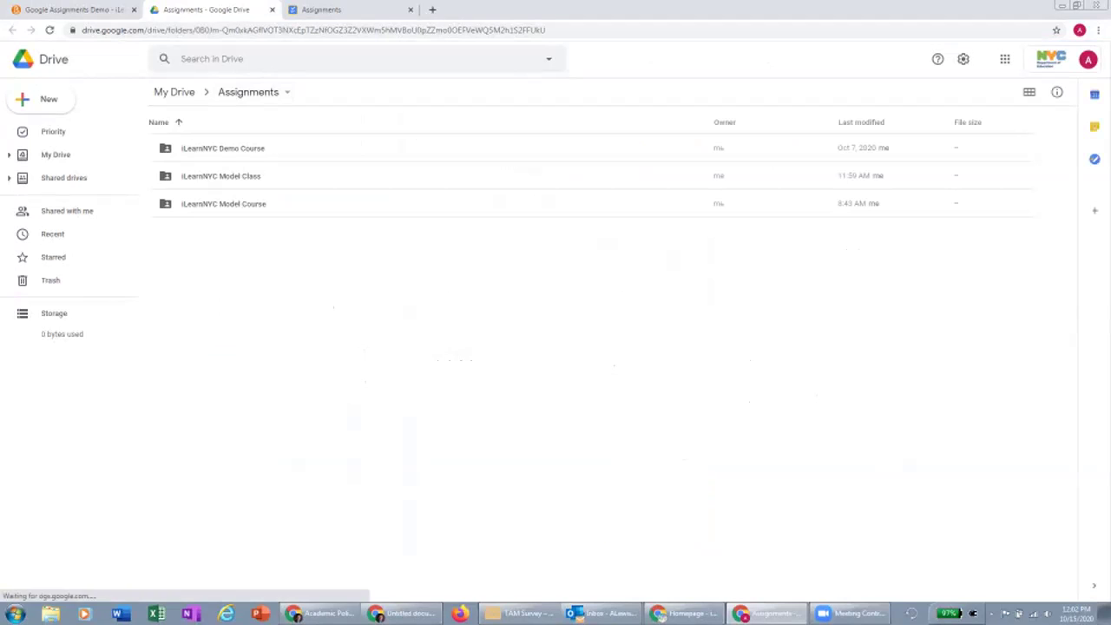
double_click(220, 175)
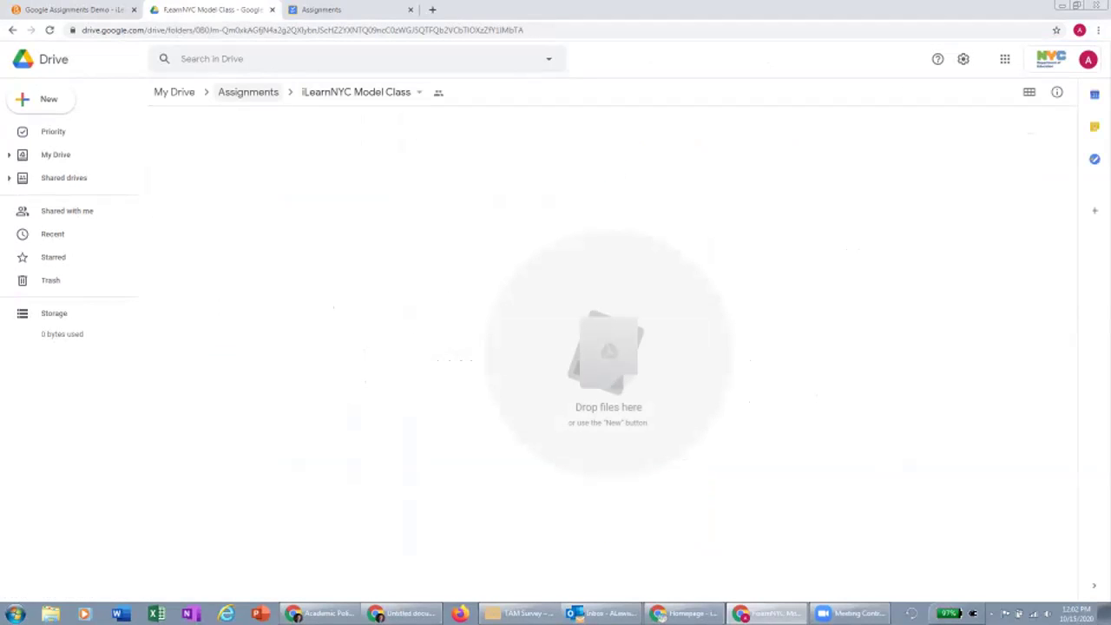
click(248, 92)
double_click(223, 203)
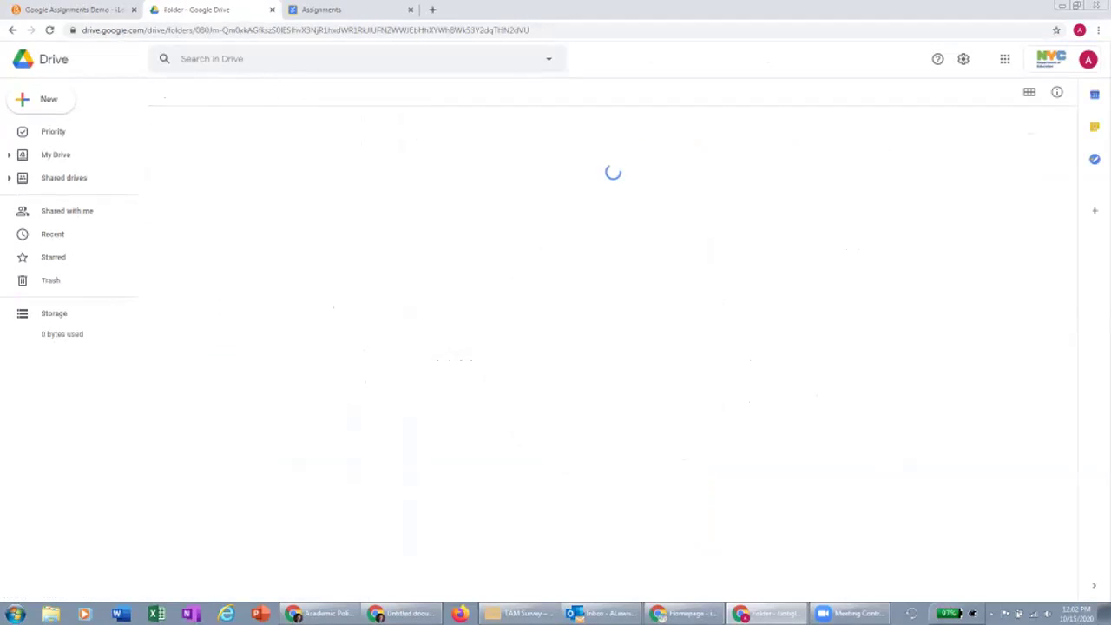
click(248, 92)
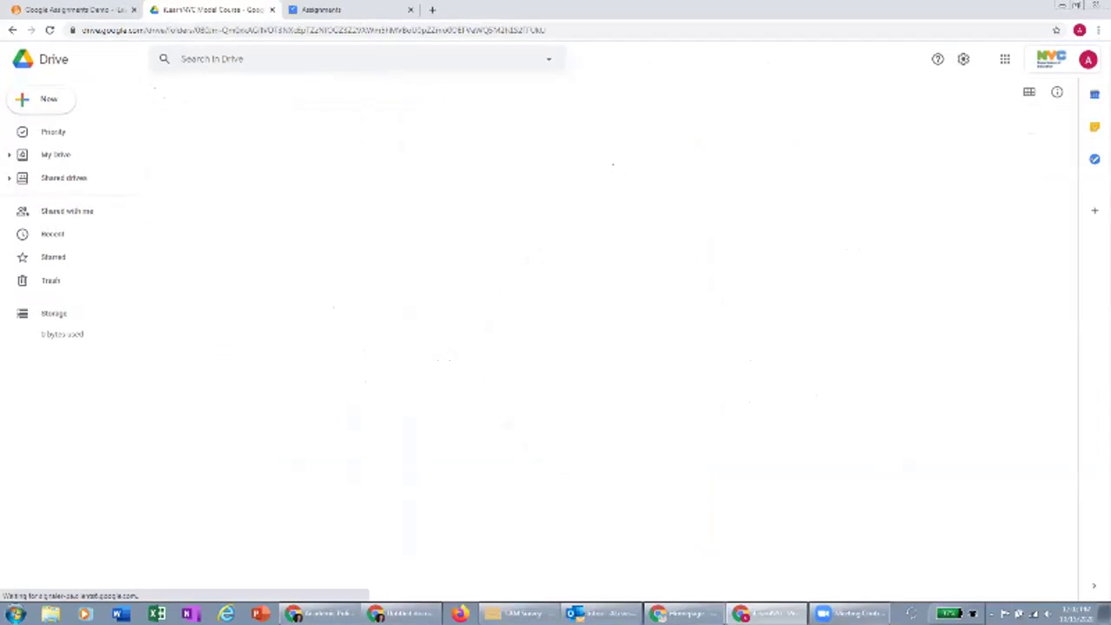
click(223, 148)
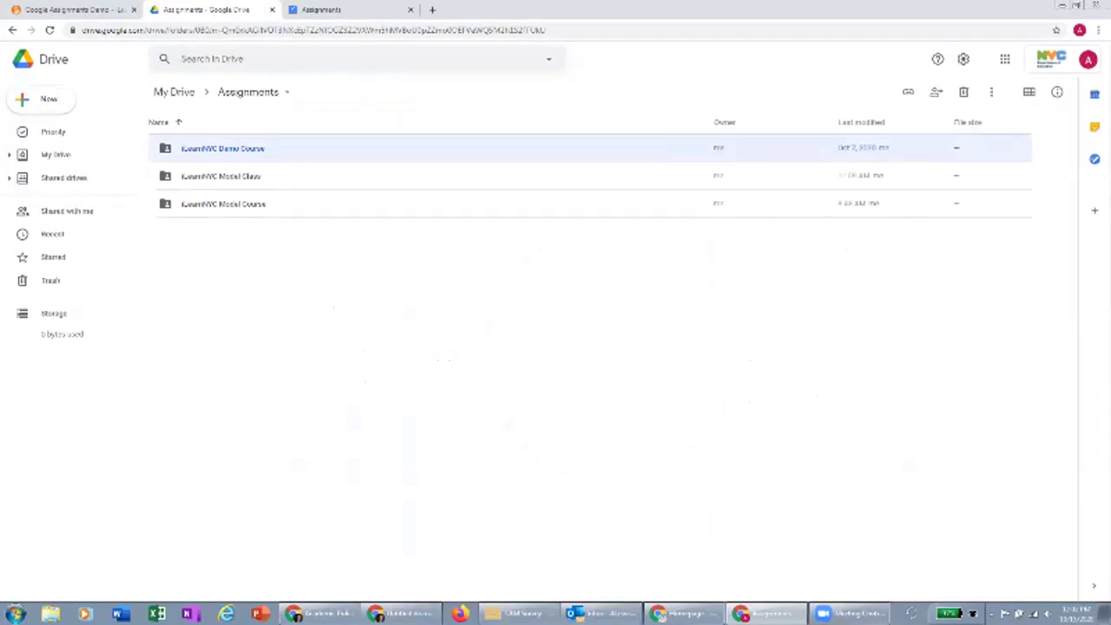
click(75, 9)
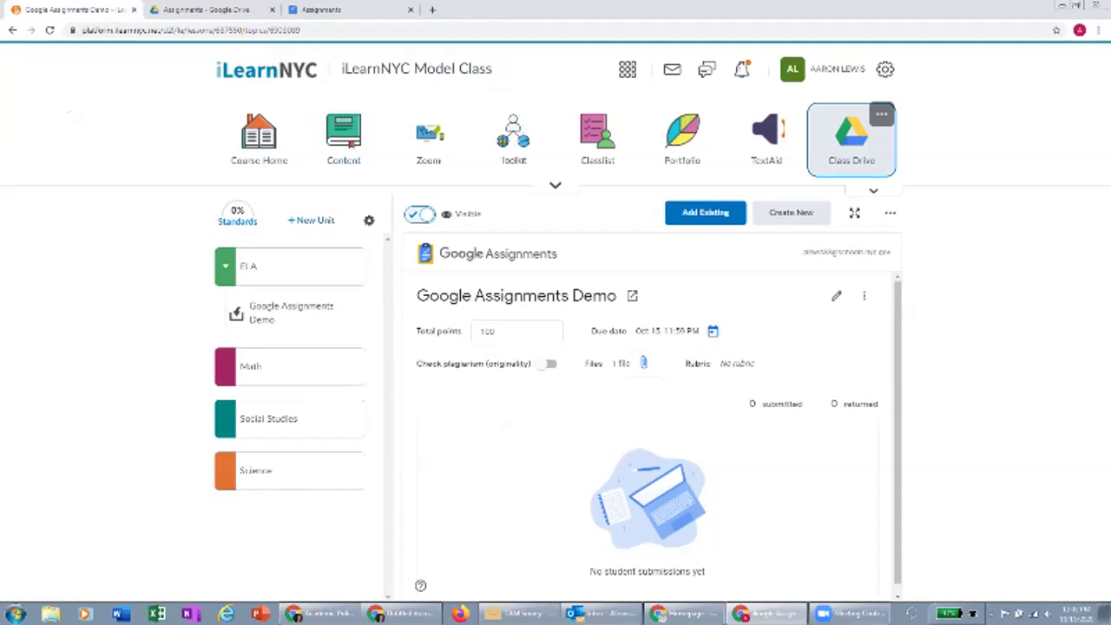
Step: Switch to the student's browser window and sign in to Google Assignments with the student's prefilled school account, verifying the account
click(685, 614)
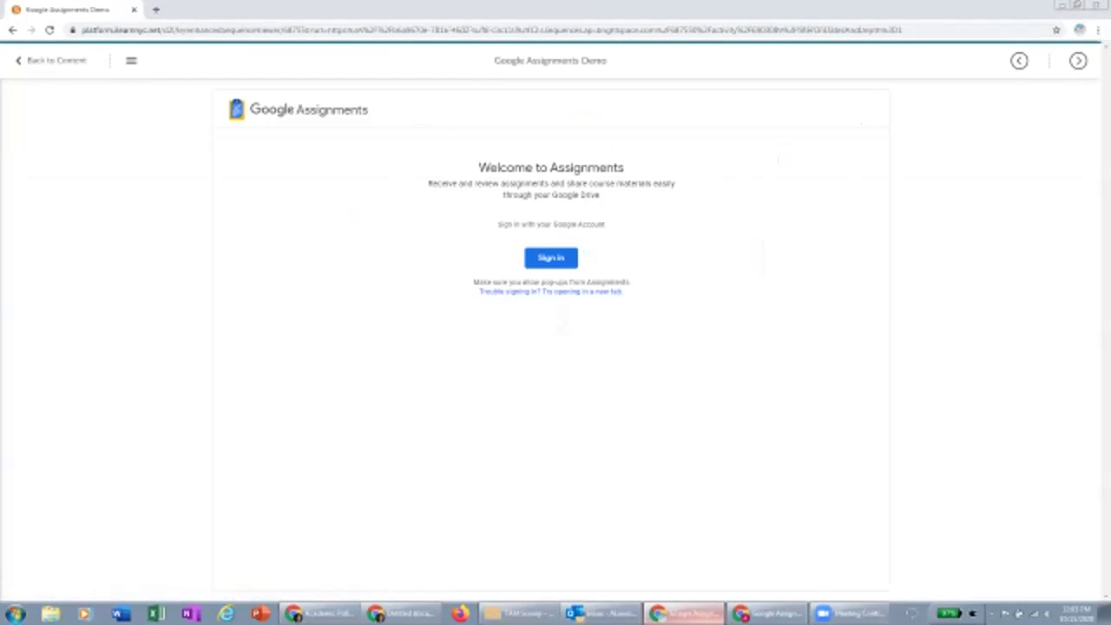
click(550, 258)
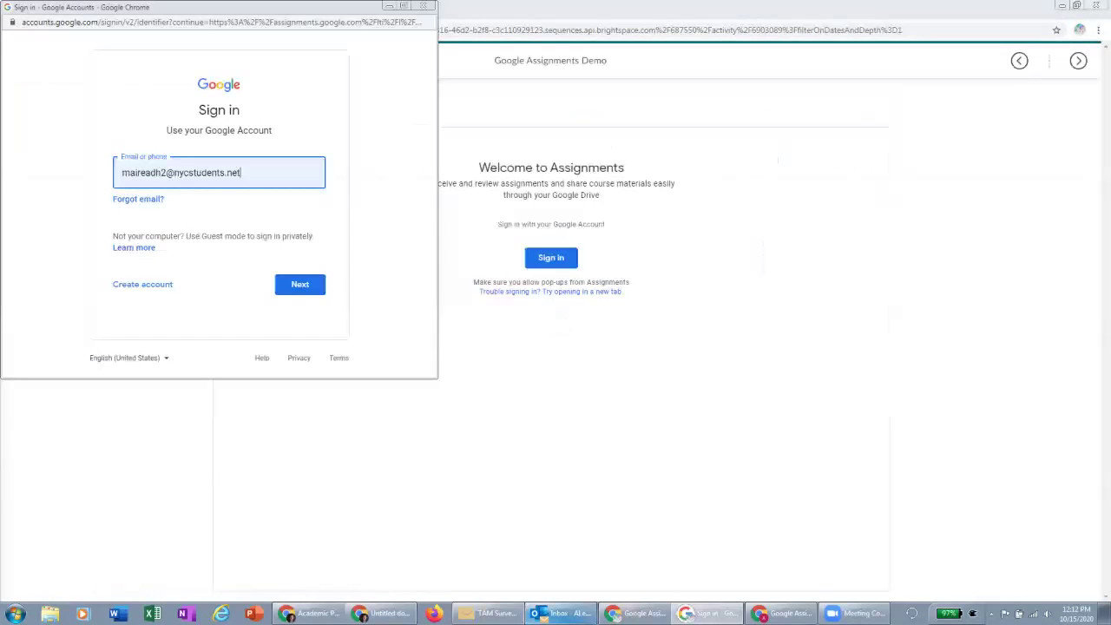
key(Return)
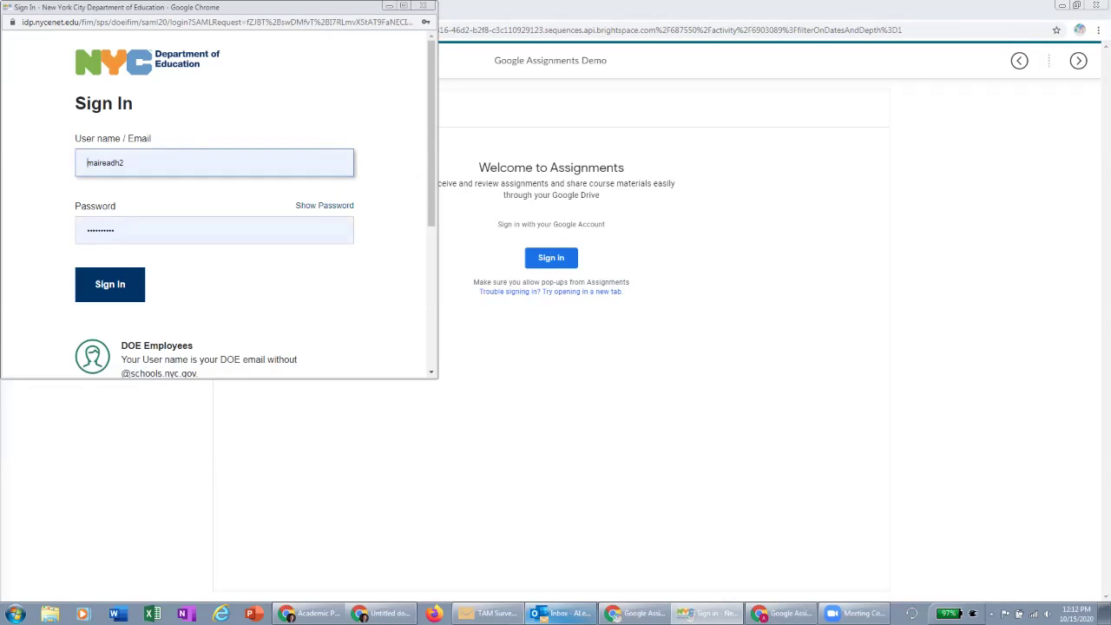
click(109, 284)
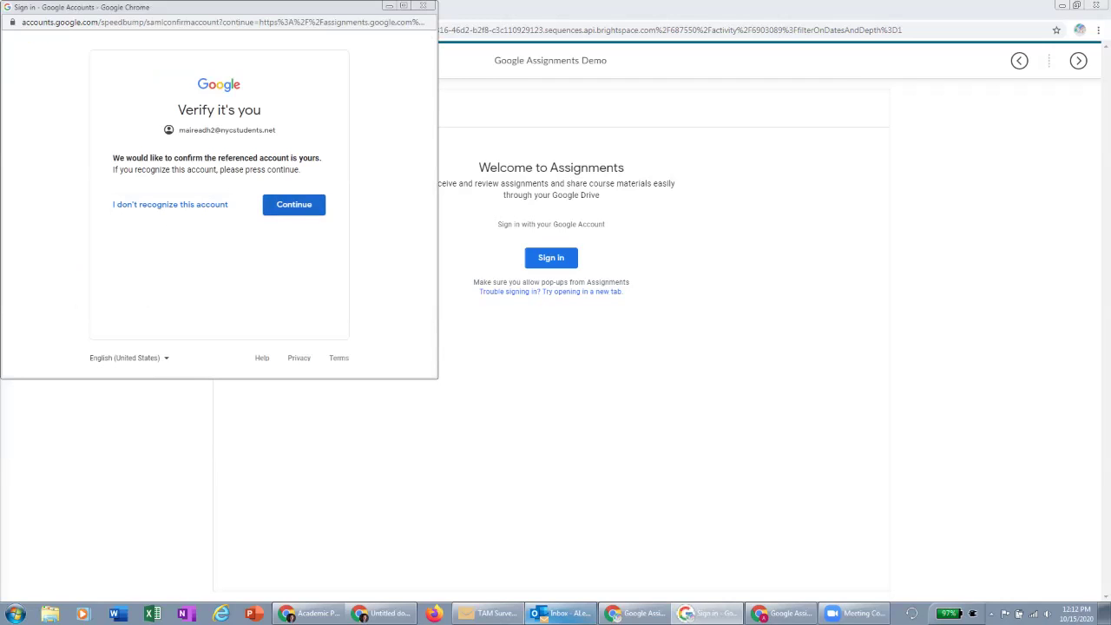
click(293, 204)
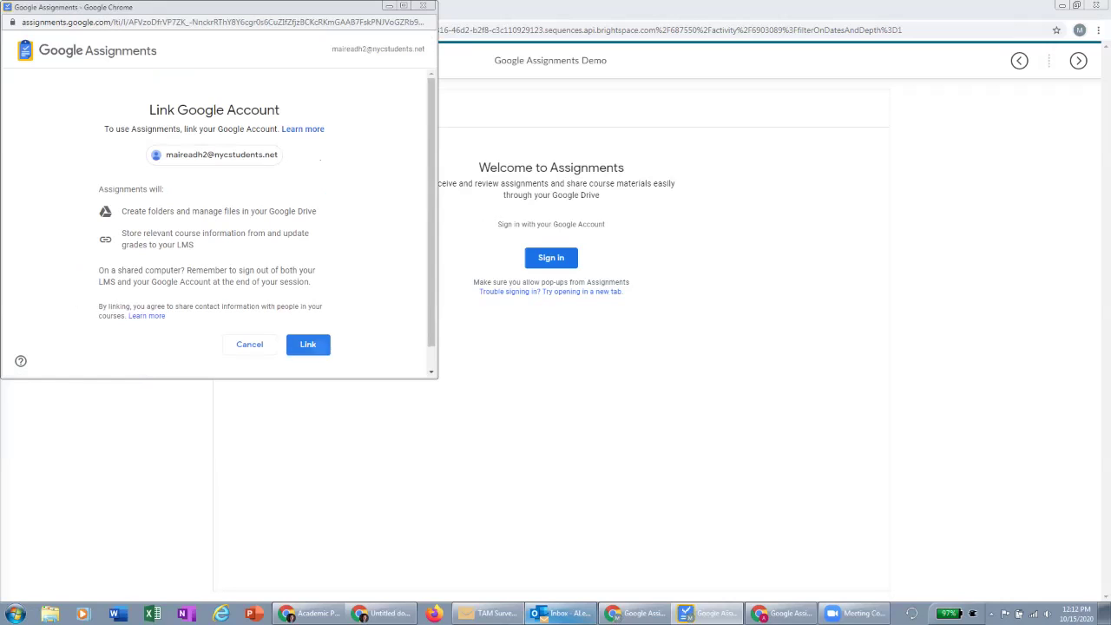
Step: Link the student's Google account and open the Google Assignments Demo for attaching and submitting
click(318, 345)
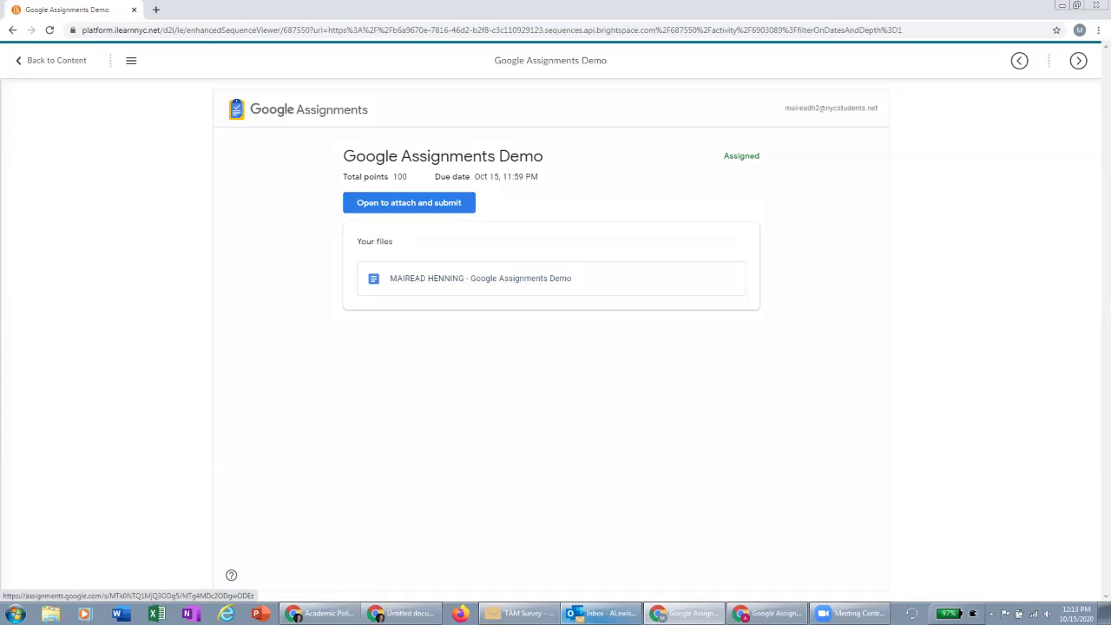
click(403, 202)
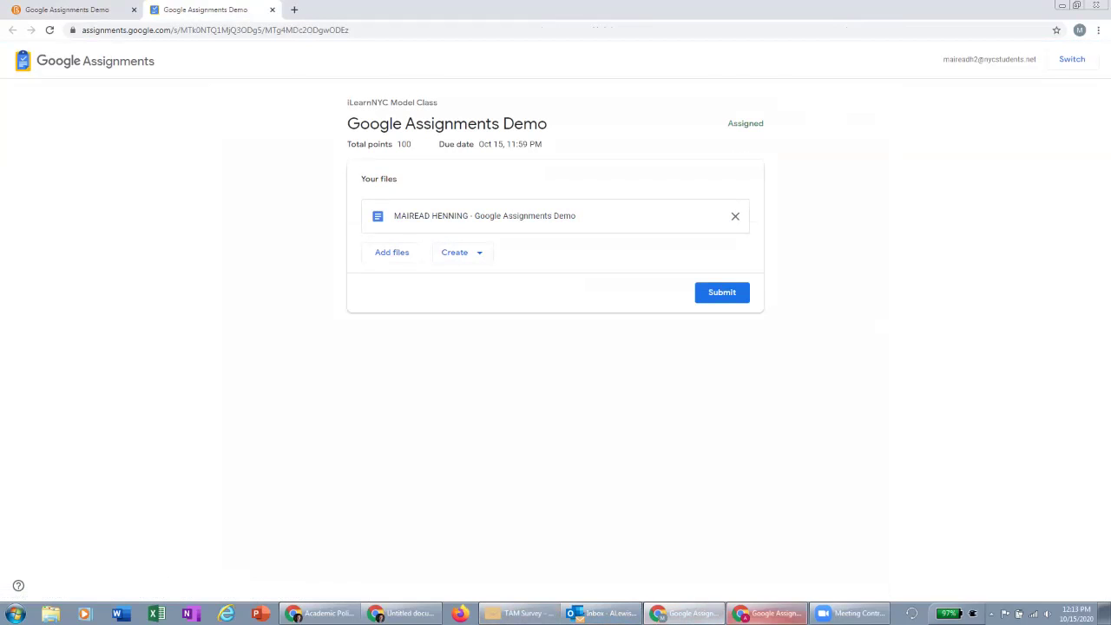
Step: Switch back to the teacher's browser window and check the assignment's submissions and the Drive Assignments folder
click(767, 613)
scroll(647, 434, down, 1)
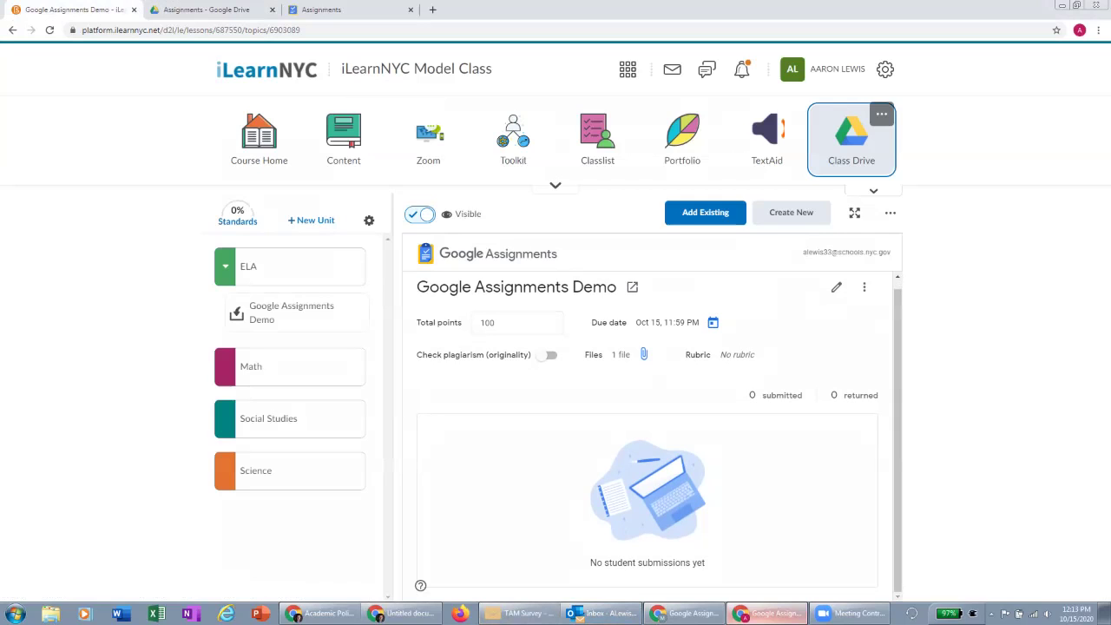
click(208, 9)
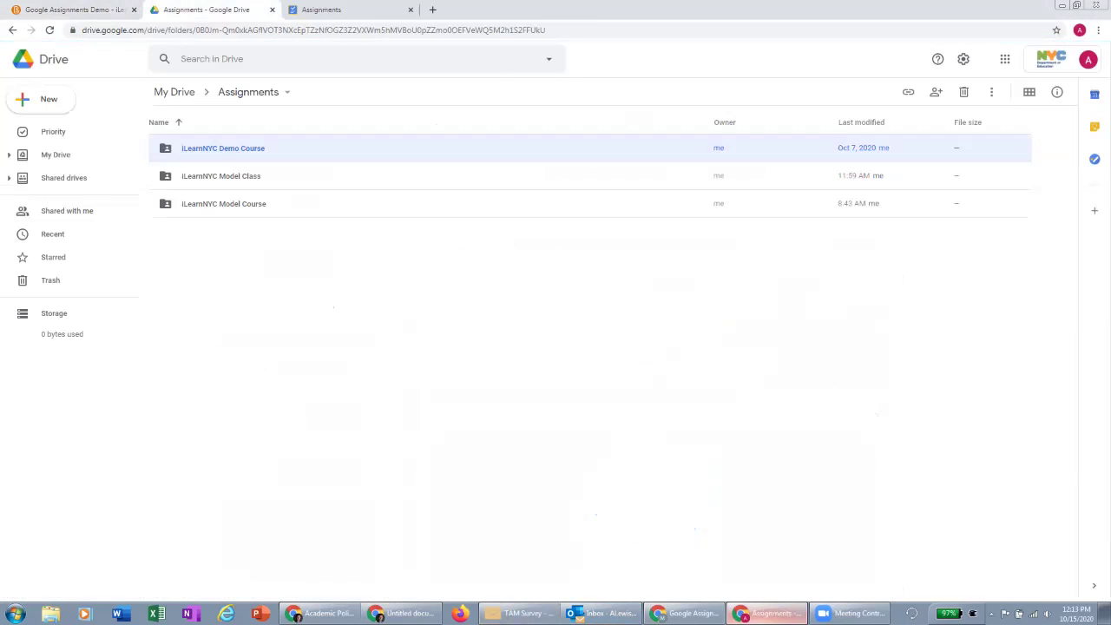
click(91, 9)
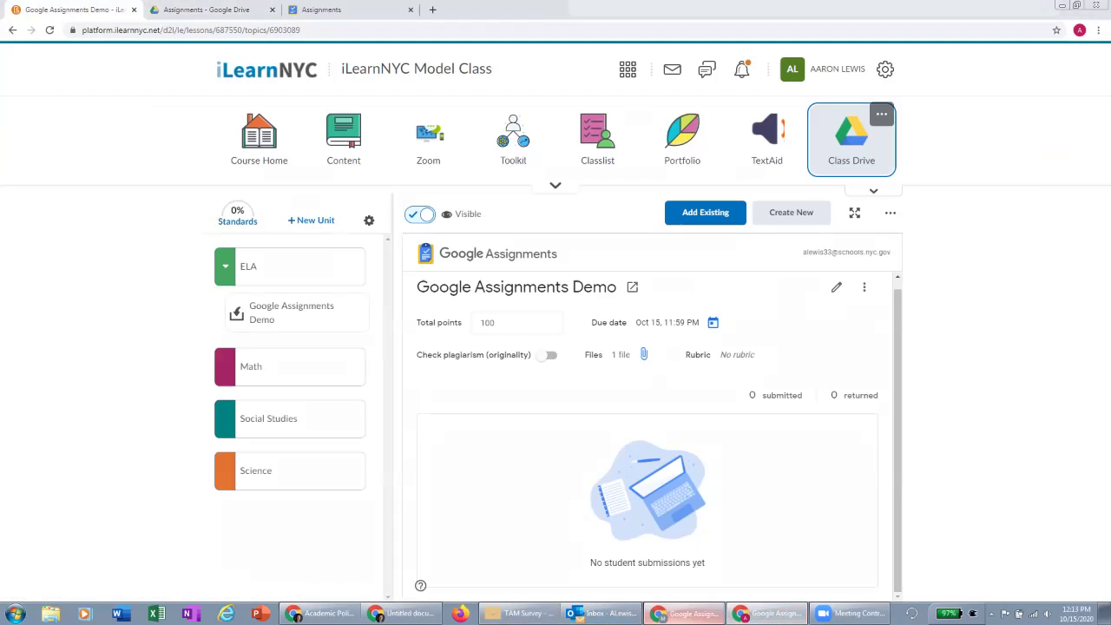
Step: Switch to the student's browser window, look at the options for uploading and creating files, and submit the Google Assignments Demo with its attached document
key(alt+Tab)
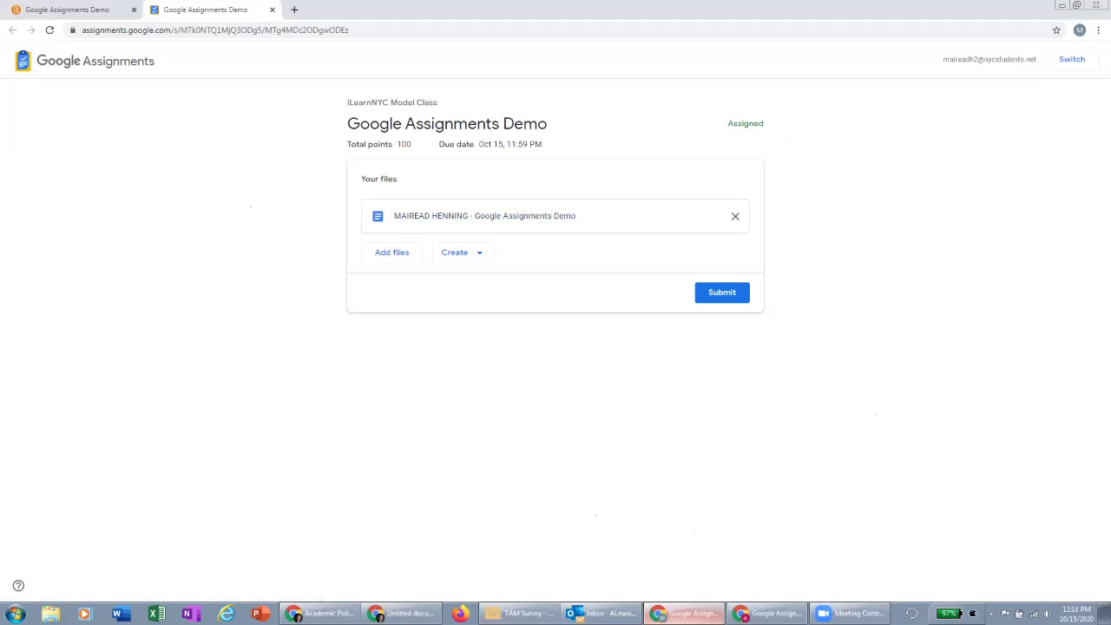
click(391, 252)
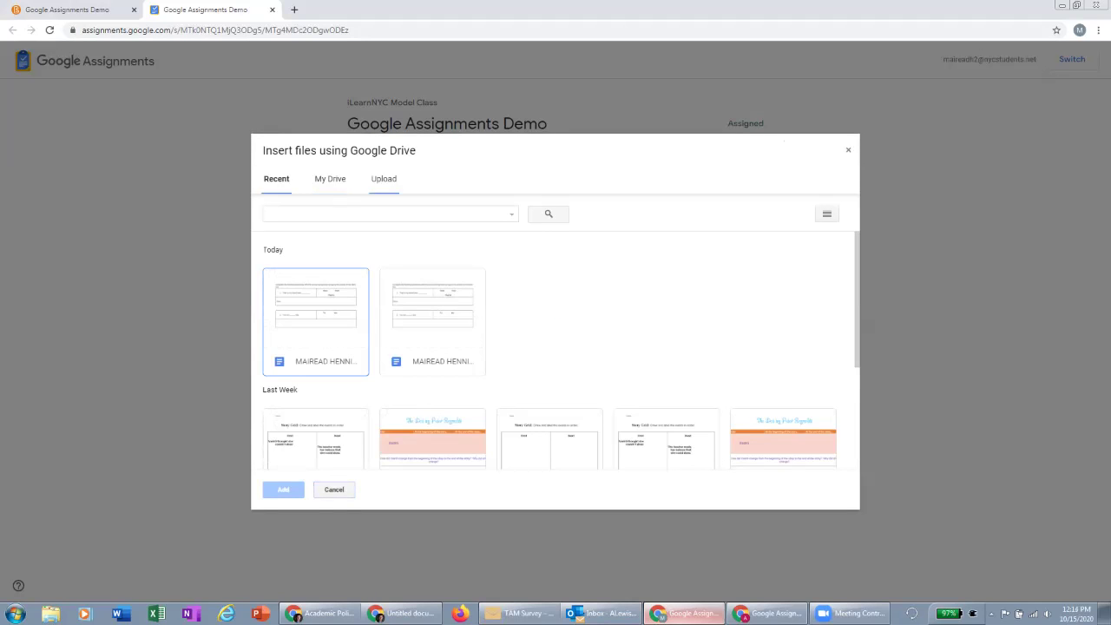
click(384, 179)
key(Escape)
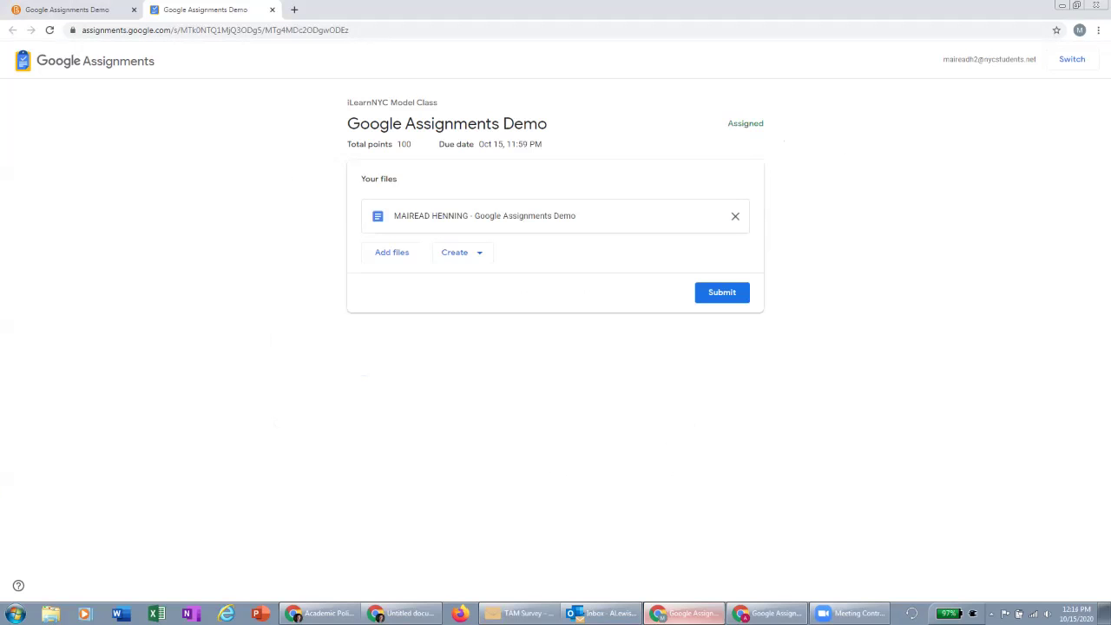
click(462, 252)
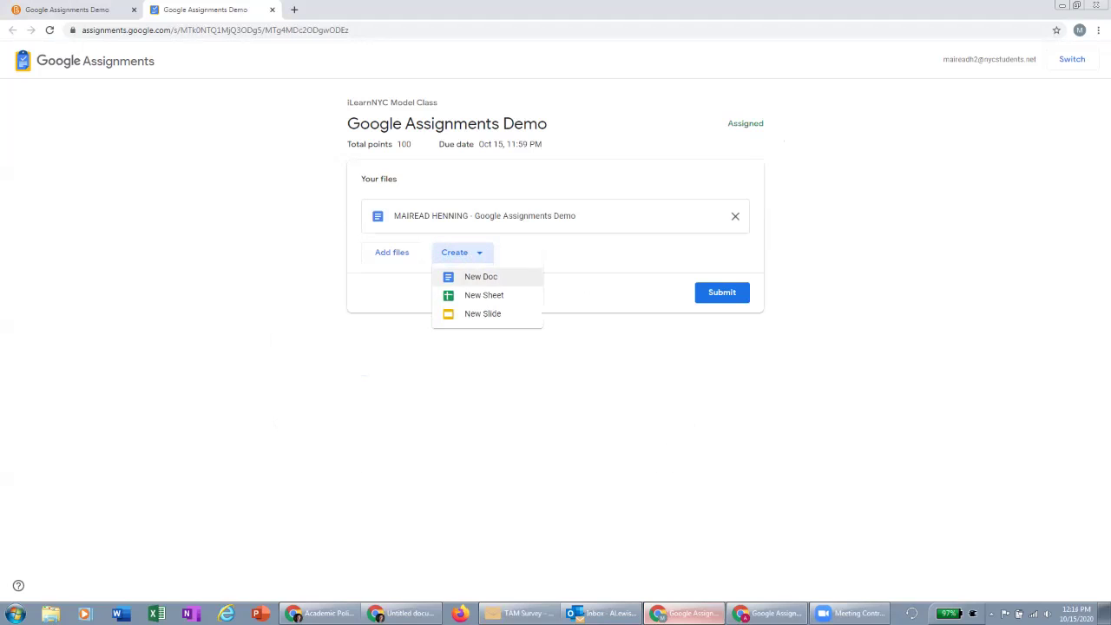
key(Escape)
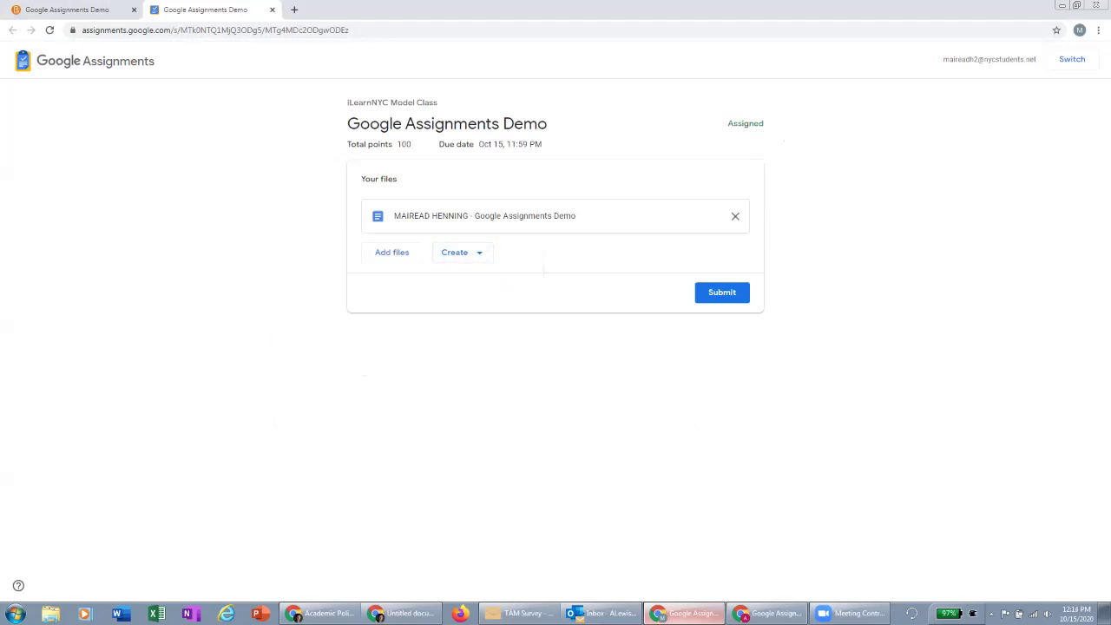
click(721, 292)
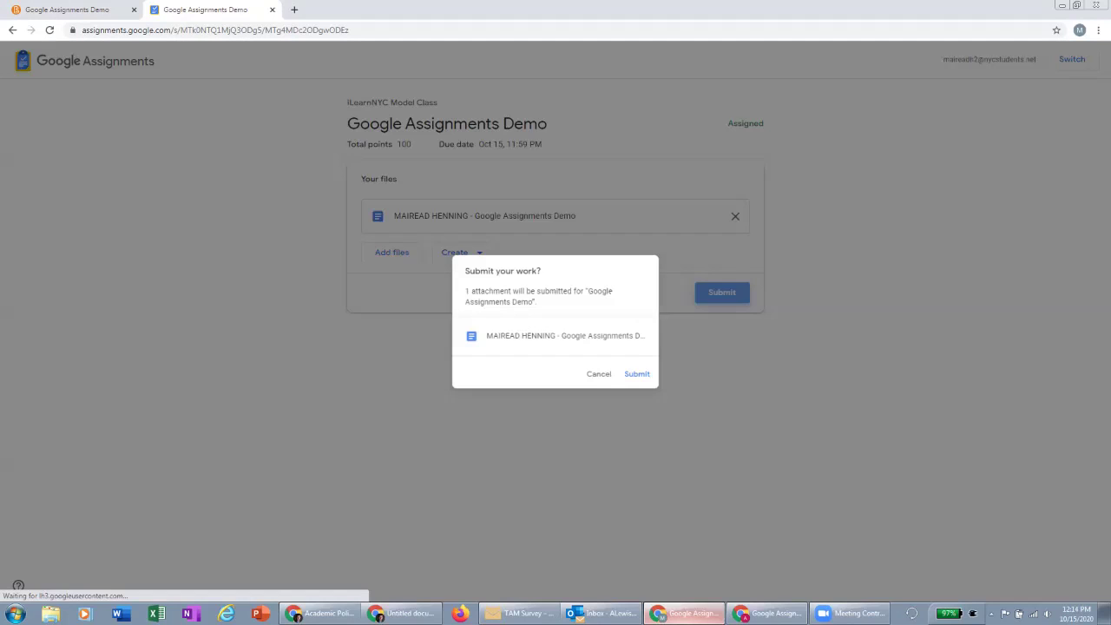
click(632, 377)
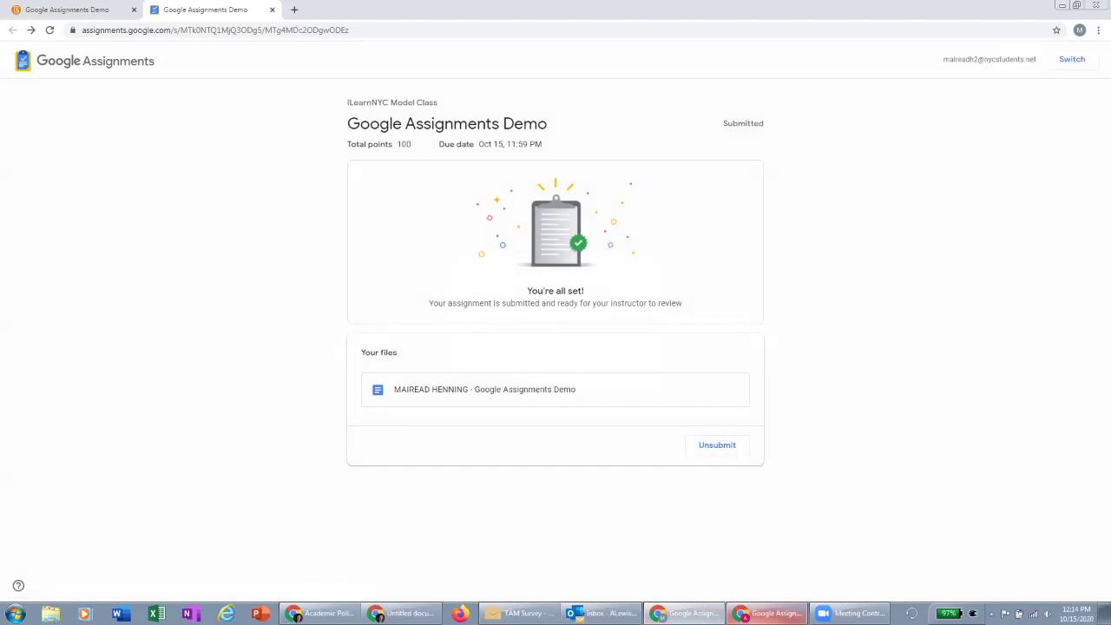
Step: Switch to the teacher's browser window, refresh the assignment's submissions, and open the student's submission to view the document and student list
click(768, 613)
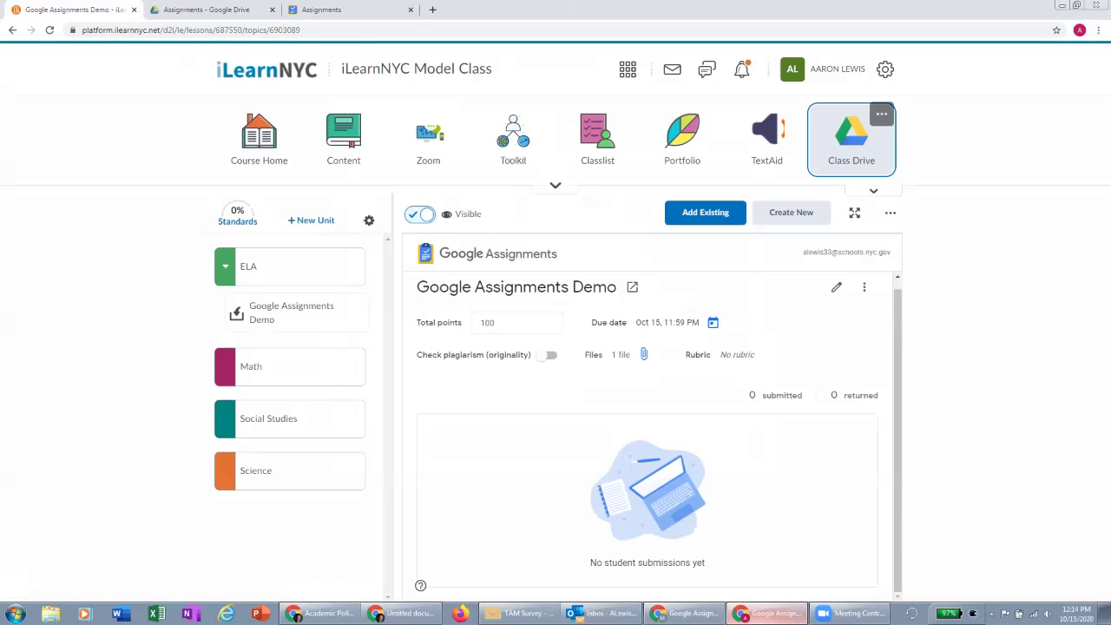
key(F5)
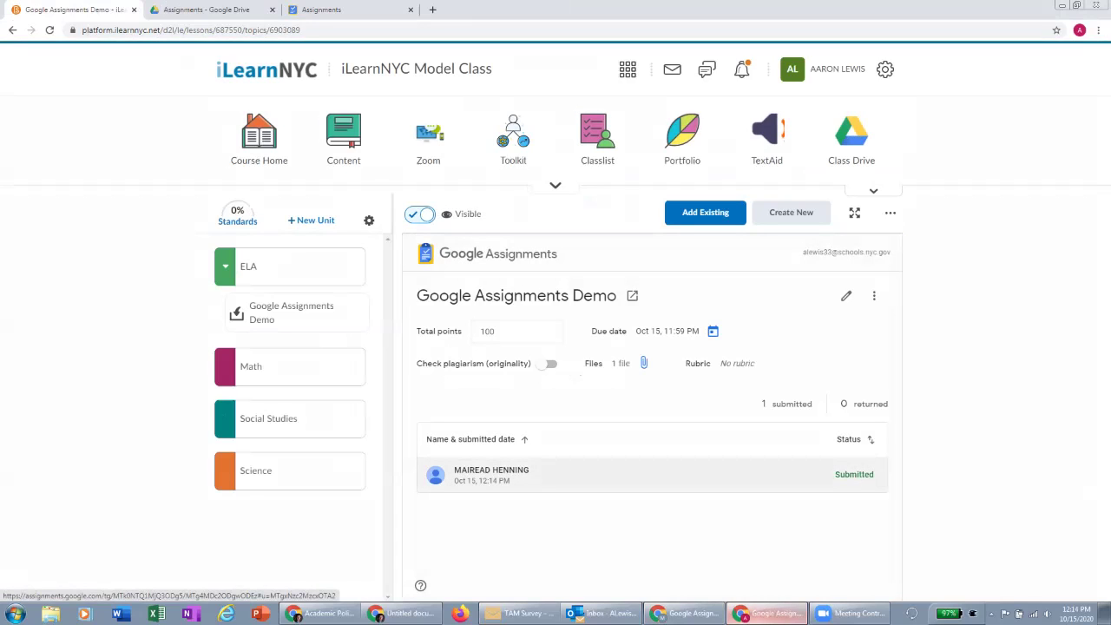
click(491, 474)
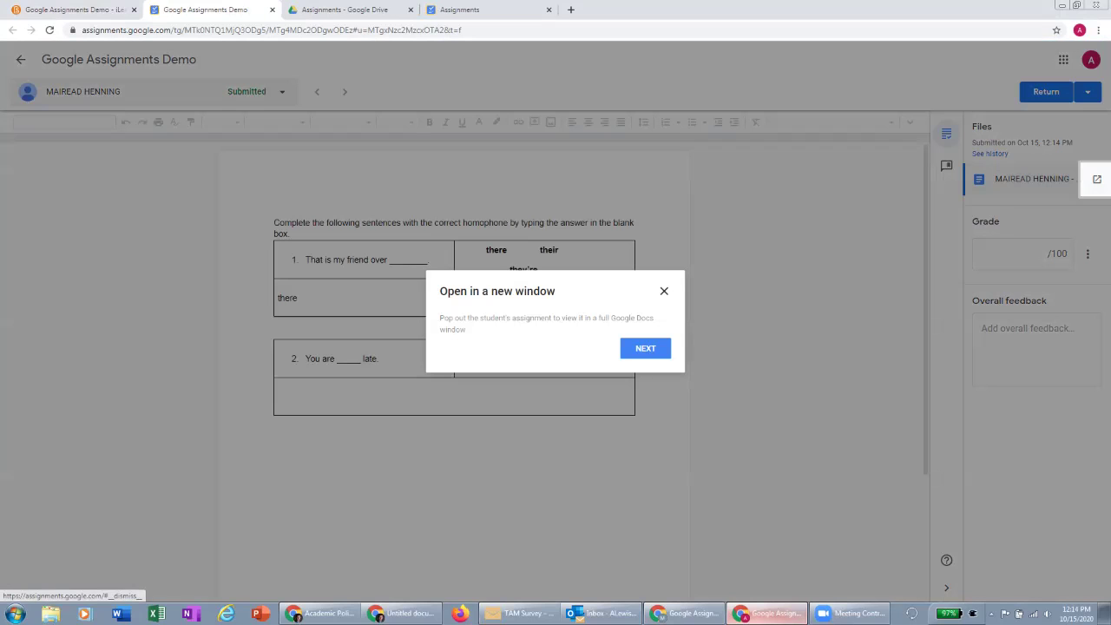
click(664, 291)
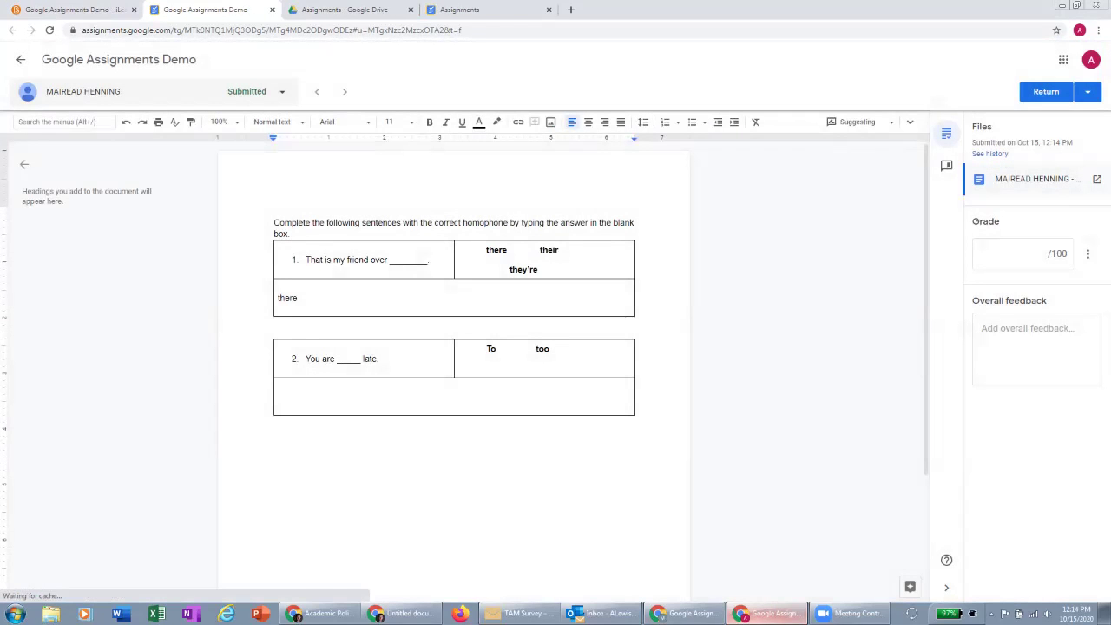
click(246, 92)
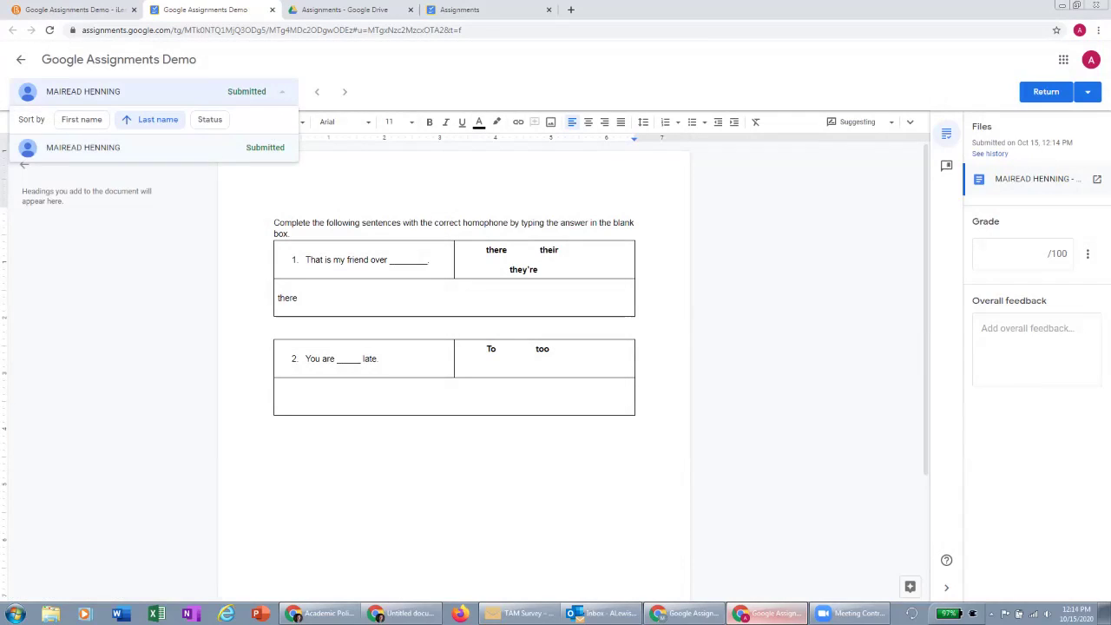
key(Escape)
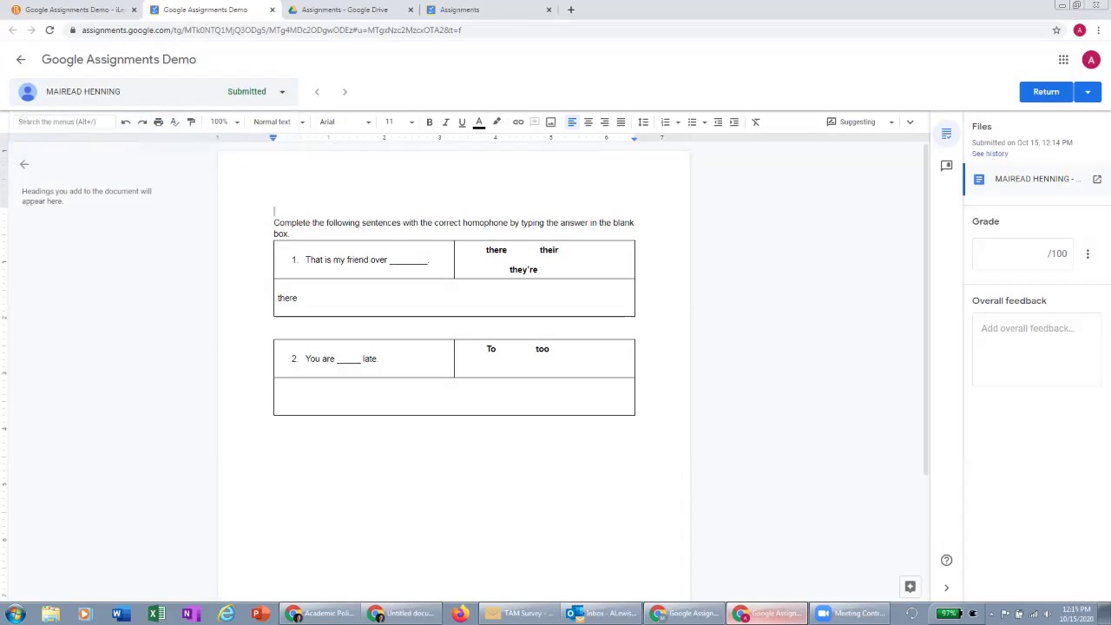
Step: Return the submission to the student with a grade of 100 and the overall feedback "Great job!"
click(1009, 253)
text(100)
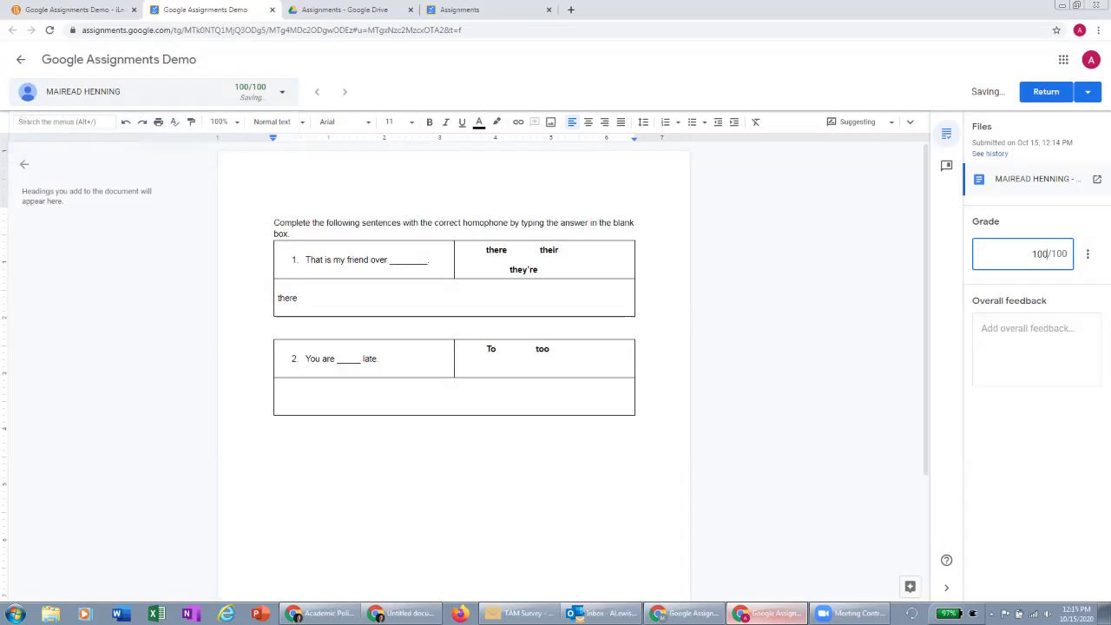
click(1035, 328)
text(Great)
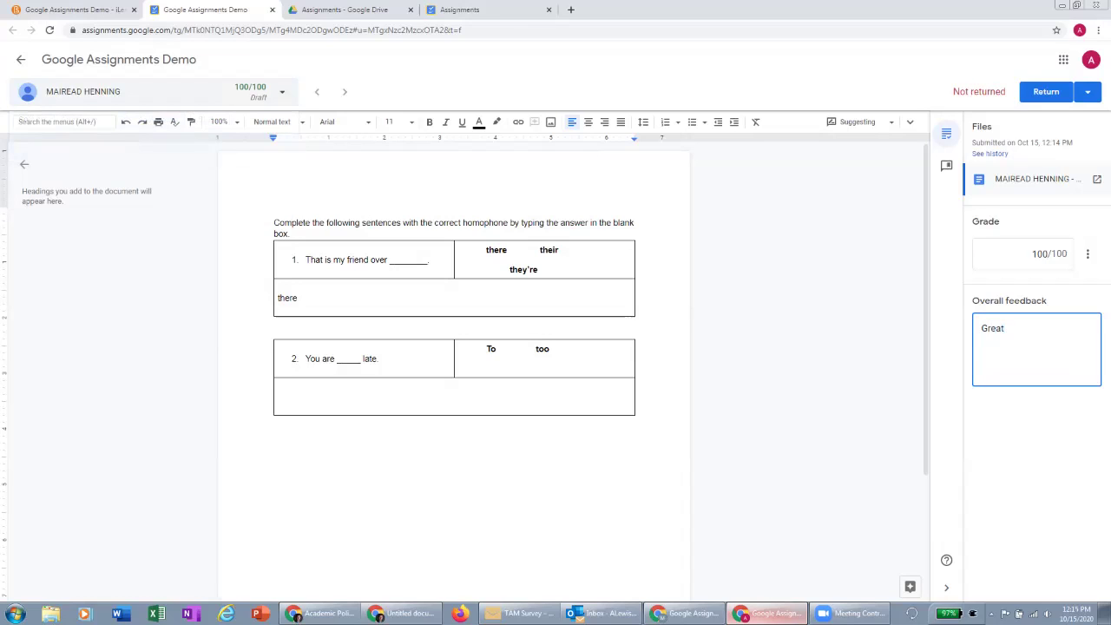
text( Job)
key(BackSpace)
key(BackSpace)
key(BackSpace)
text(job!)
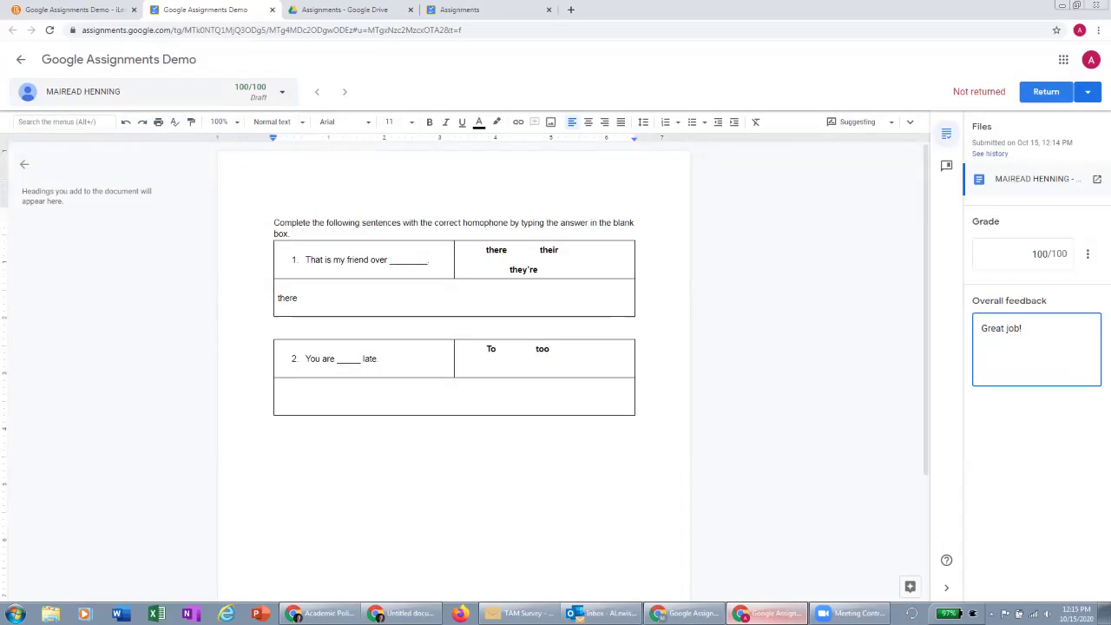
click(1046, 91)
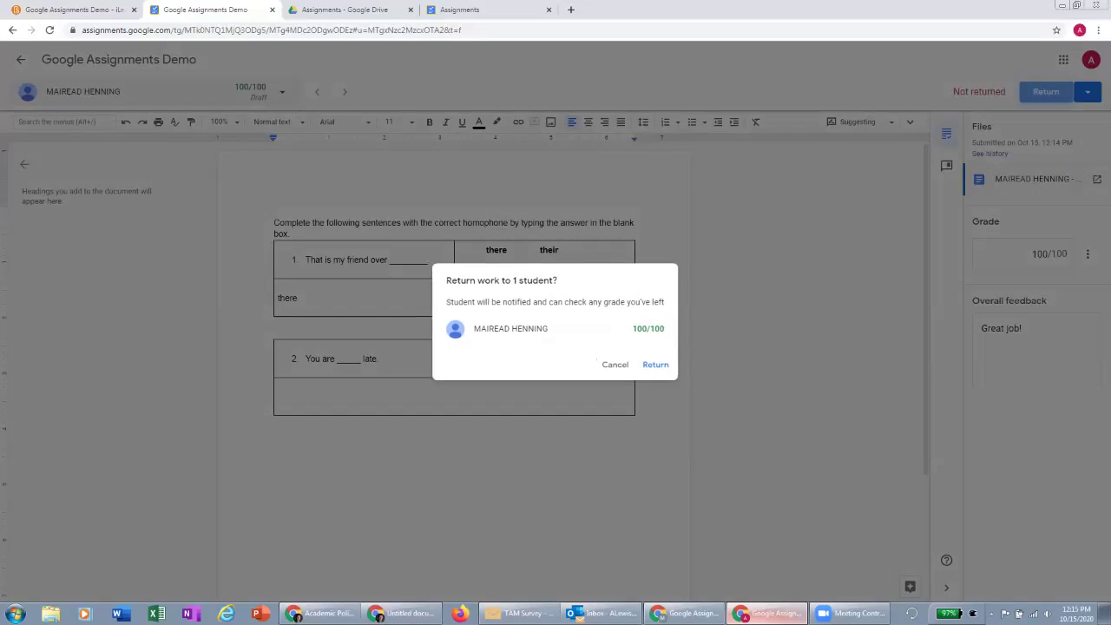
key(Return)
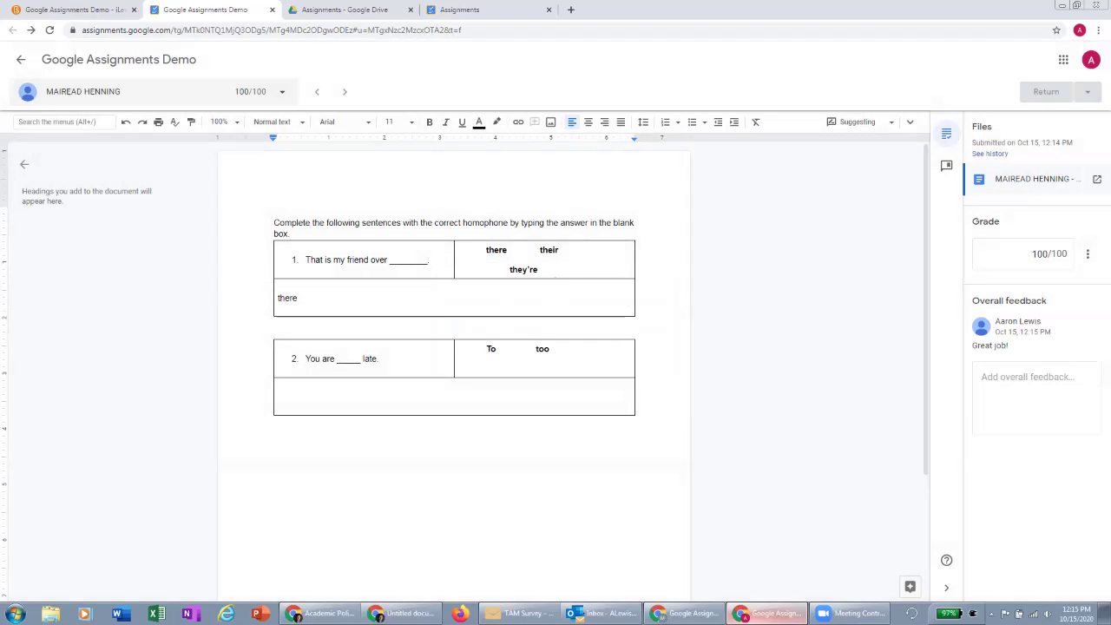
Step: Refresh the assignment in the student's browser window to check the grade and feedback, and refresh the submissions list on the teacher's iLearnNYC page
key(alt+Tab)
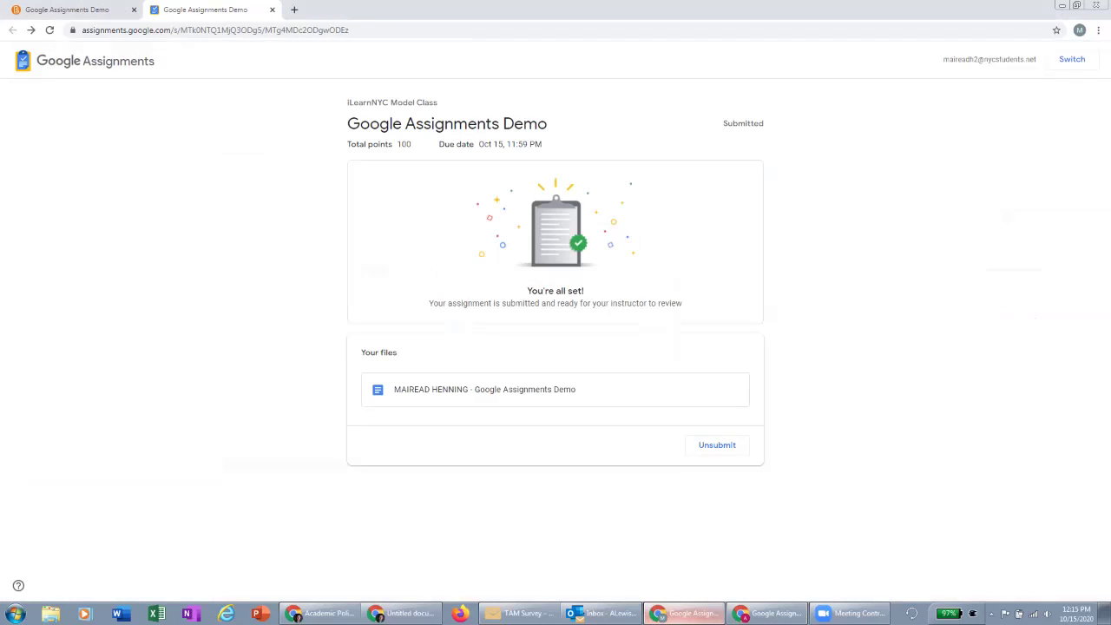
key(F5)
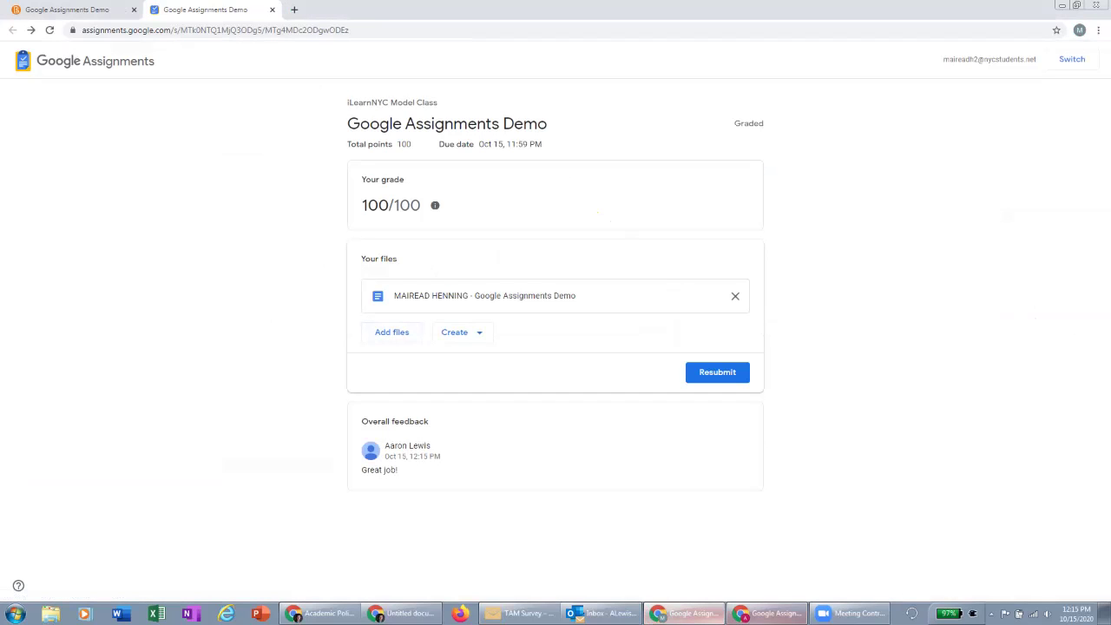
click(768, 613)
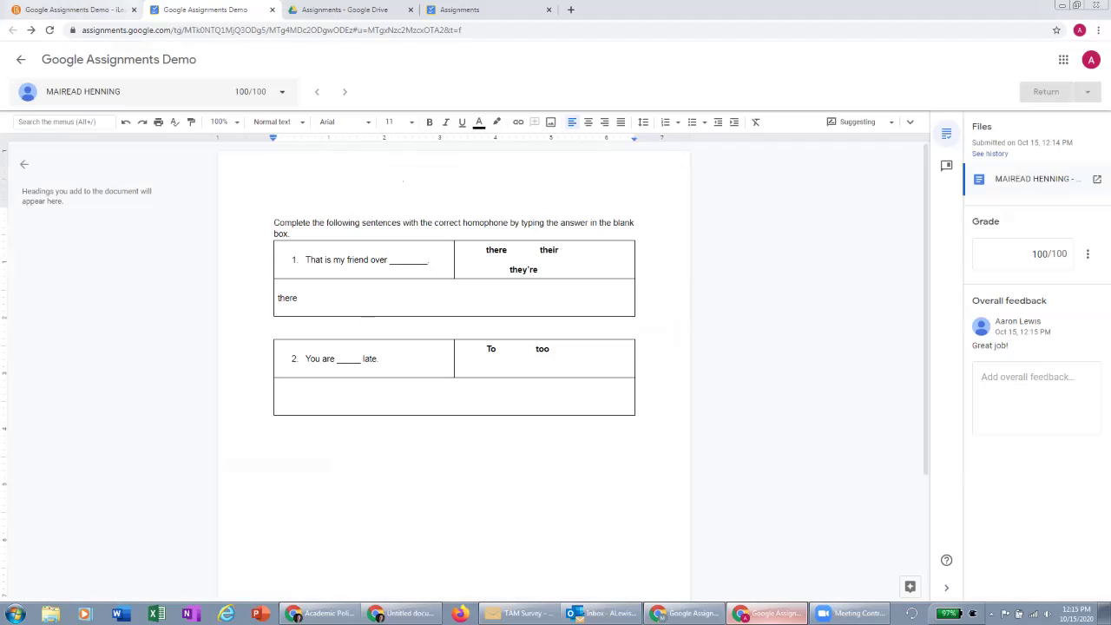
click(70, 9)
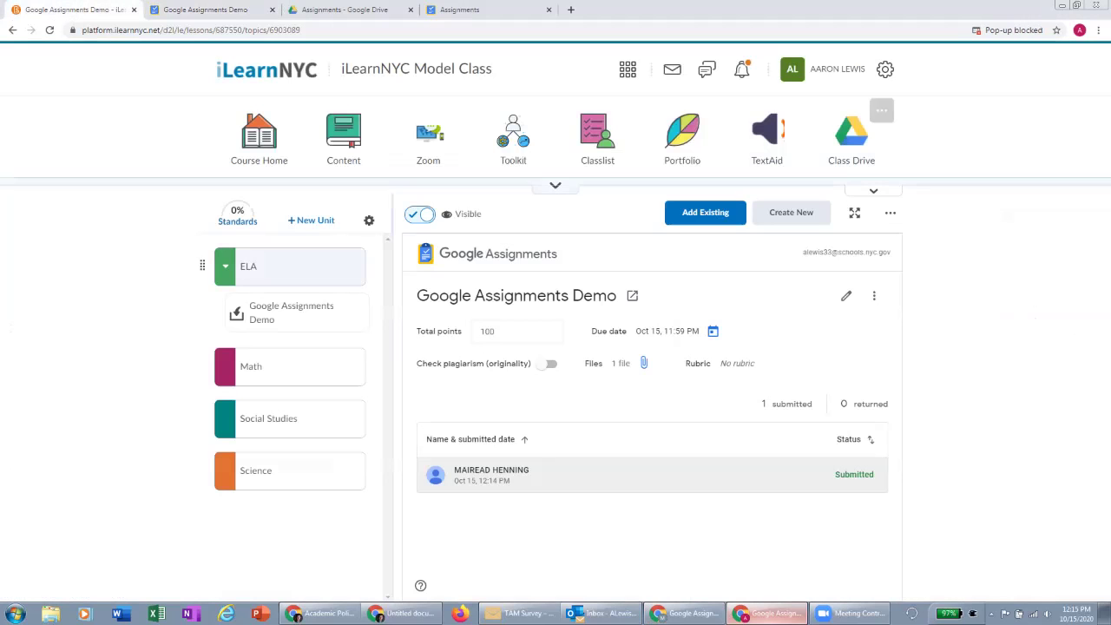
key(F5)
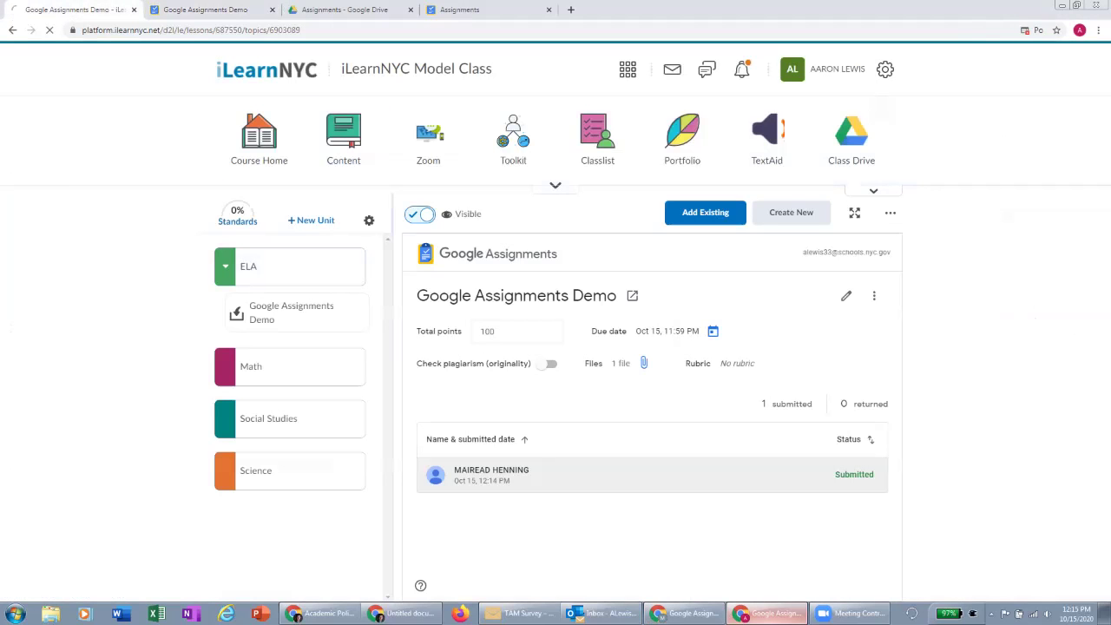